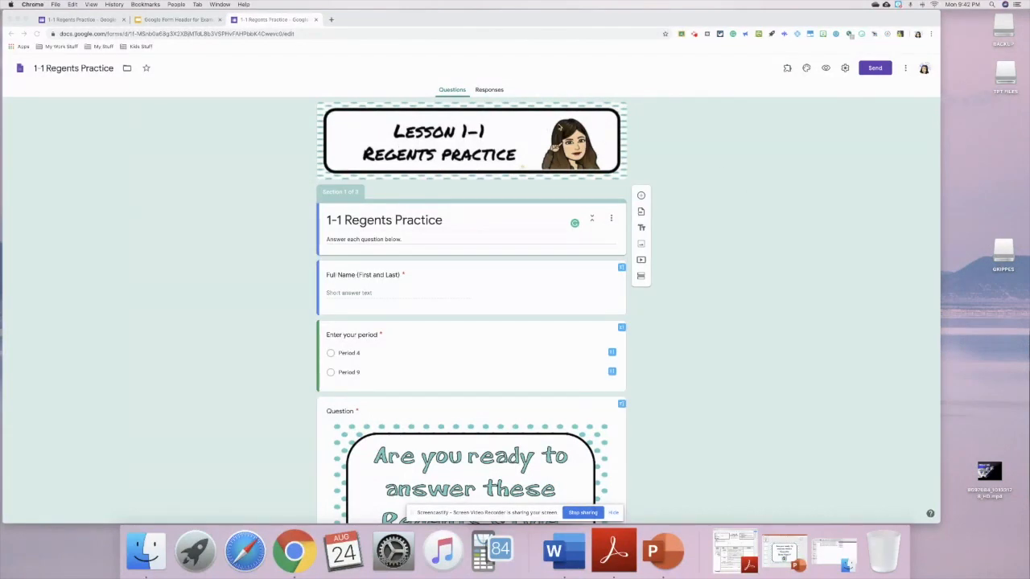
Review the 1-1 Regents Practice form from its header through the image-based questions to the Reflection section
scroll(697, 359, down, 3)
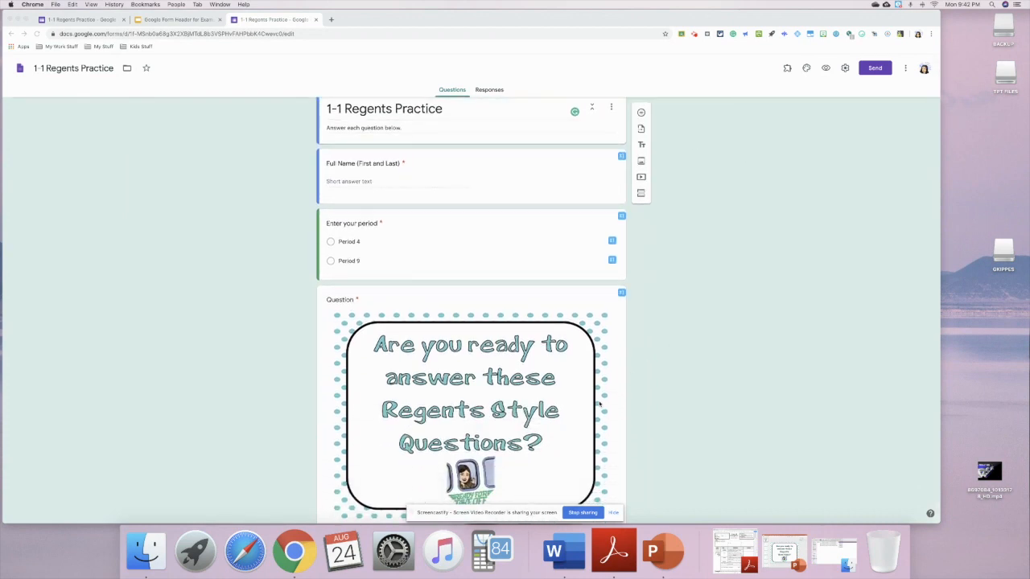
scroll(564, 416, down, 3)
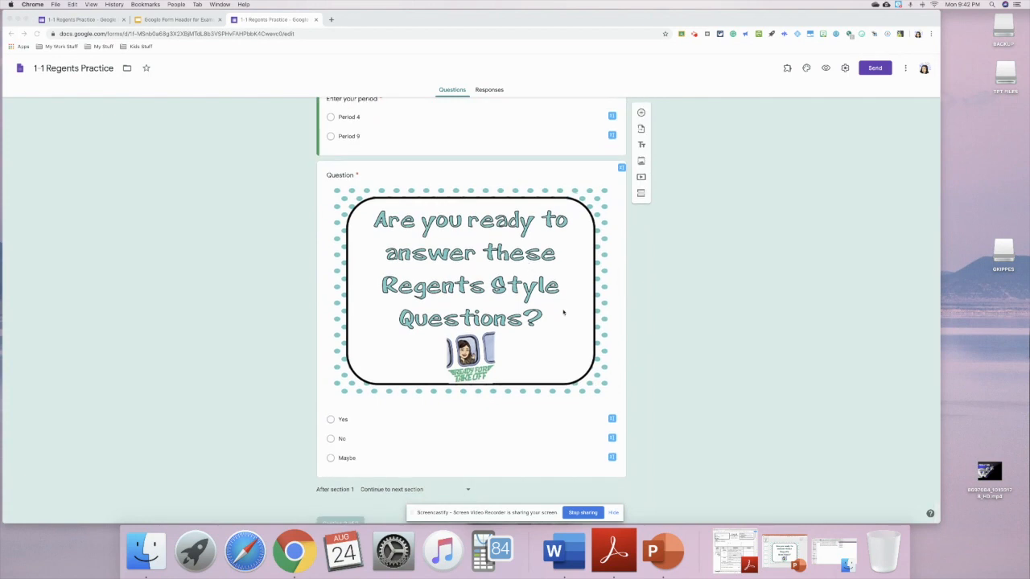
scroll(602, 369, up, 6)
scroll(602, 372, down, 3)
scroll(601, 373, down, 11)
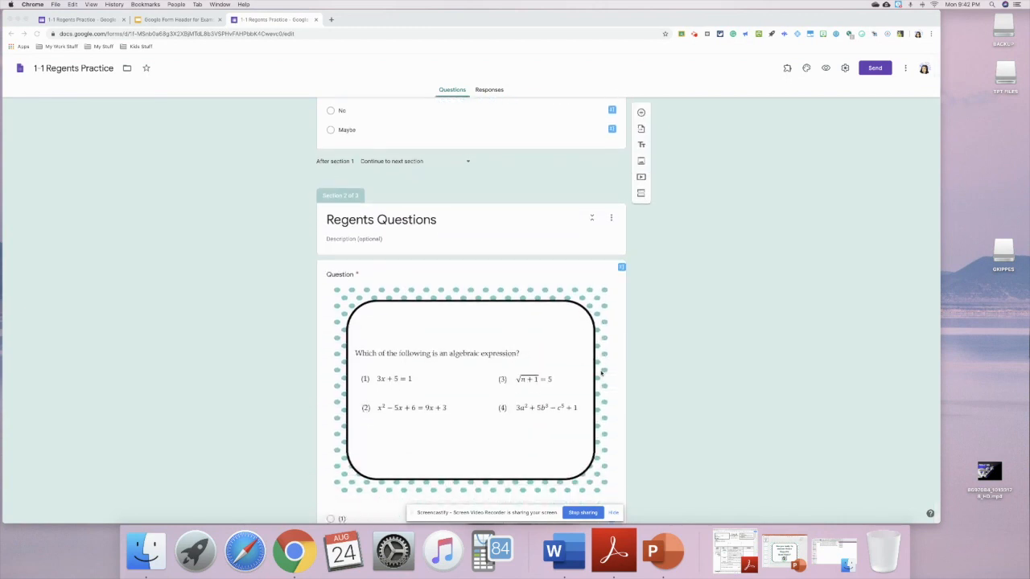
scroll(602, 373, down, 2)
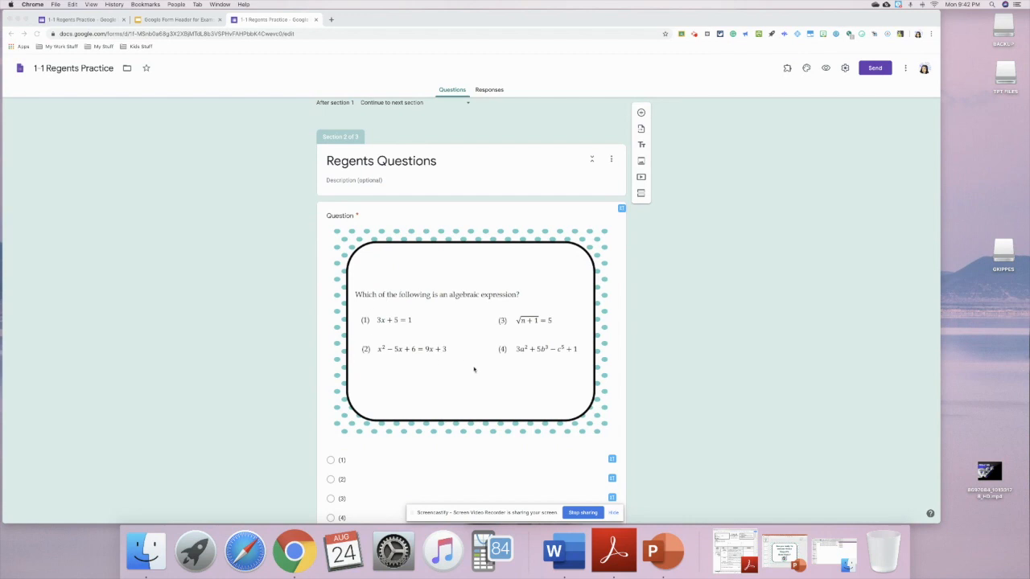
scroll(474, 370, down, 10)
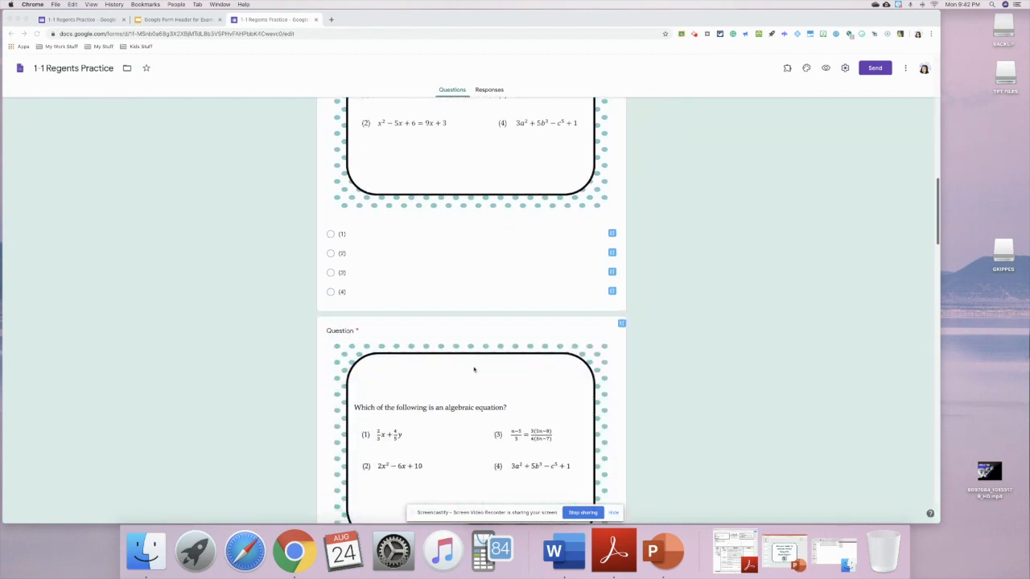
scroll(474, 370, down, 1)
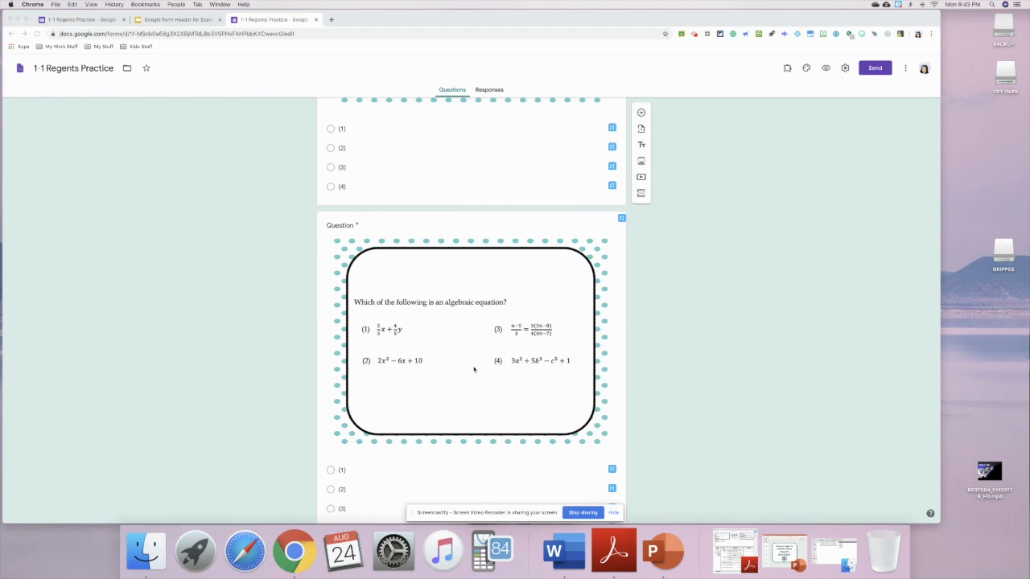
scroll(474, 369, down, 15)
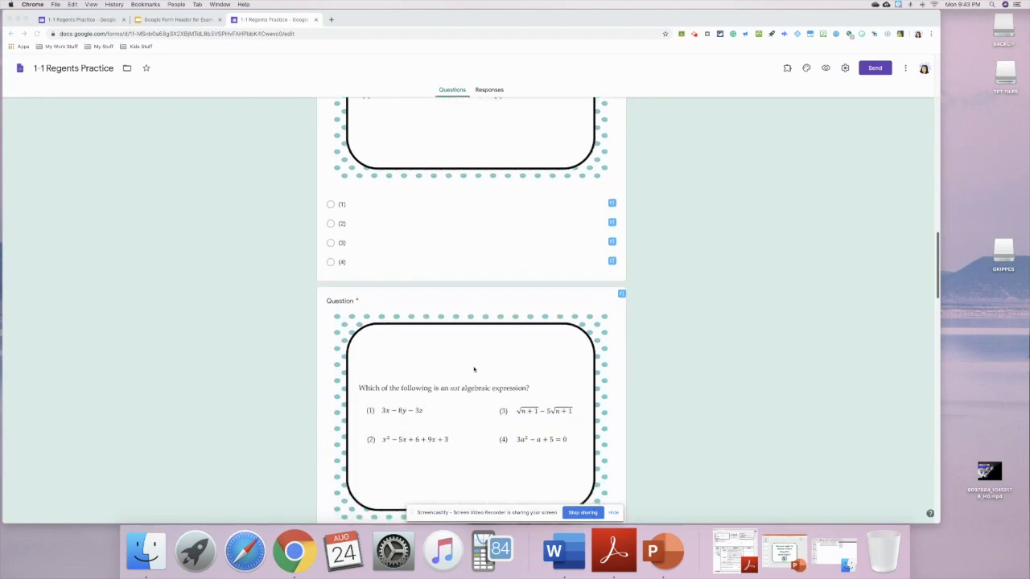
scroll(474, 369, down, 20)
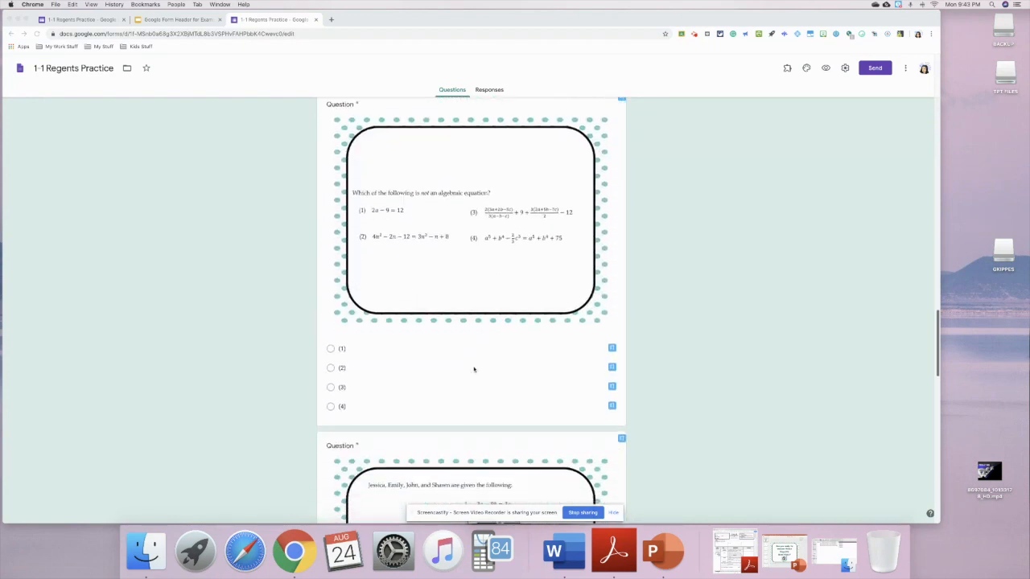
scroll(474, 369, down, 10)
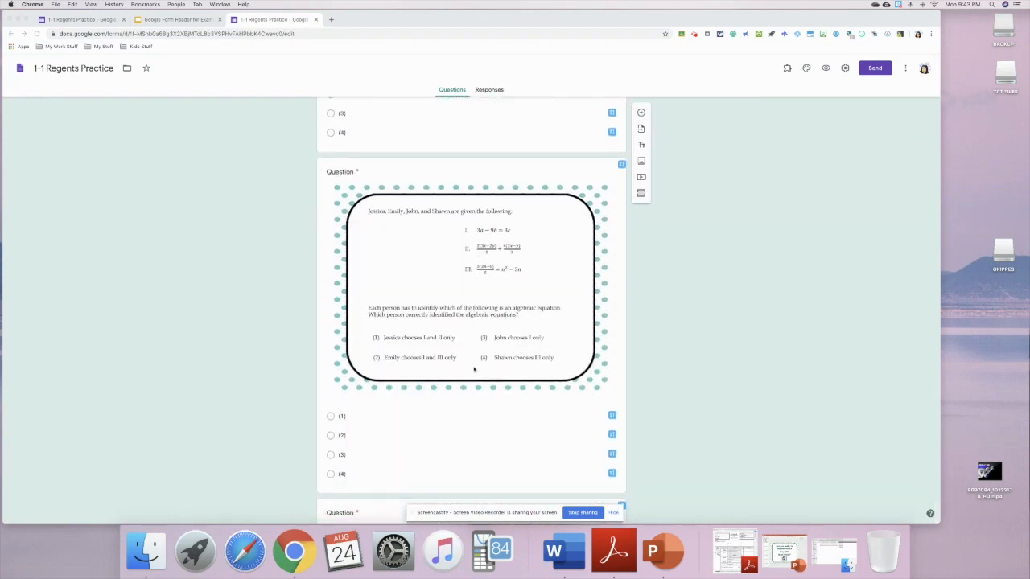
scroll(474, 369, down, 8)
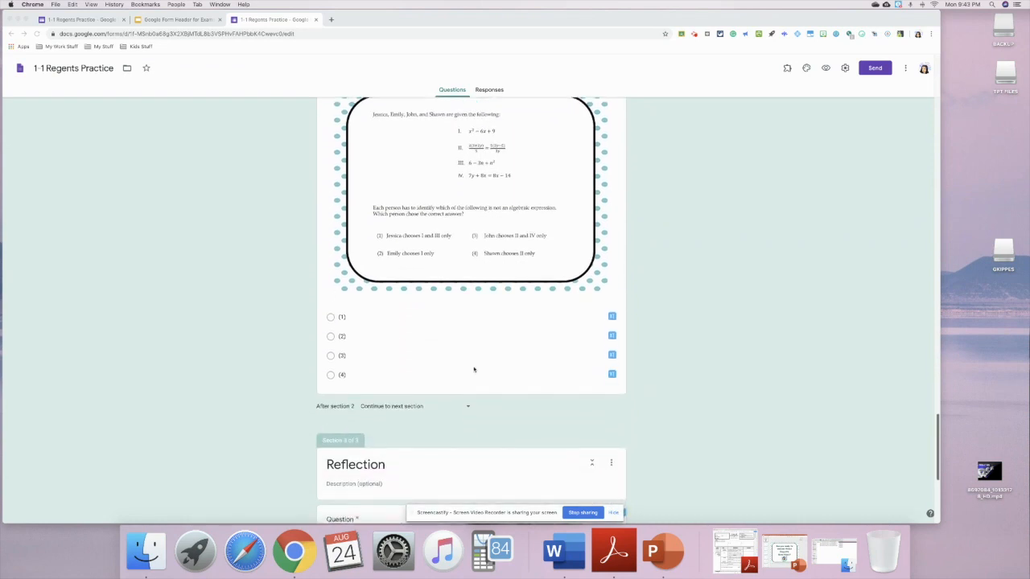
scroll(474, 370, down, 9)
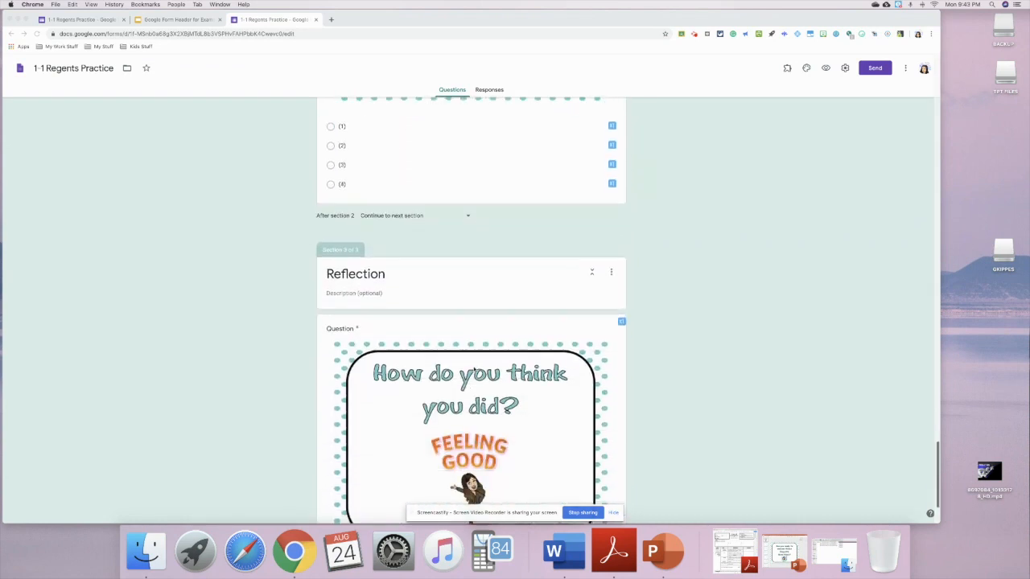
scroll(474, 370, down, 1)
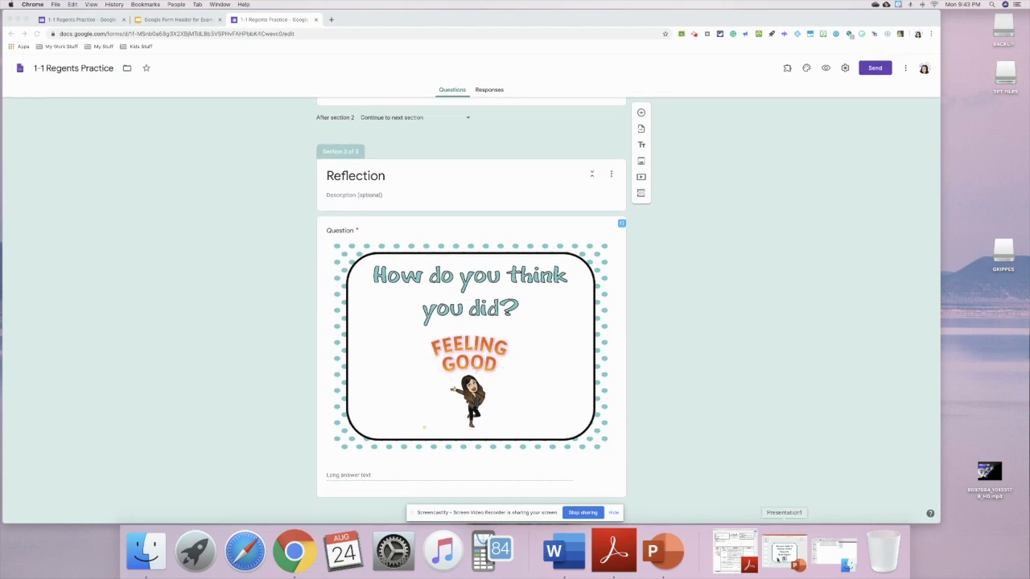
Switch to the open PowerPoint presentation and look through its question slides up to the "How do you think you did?" slide
click(782, 554)
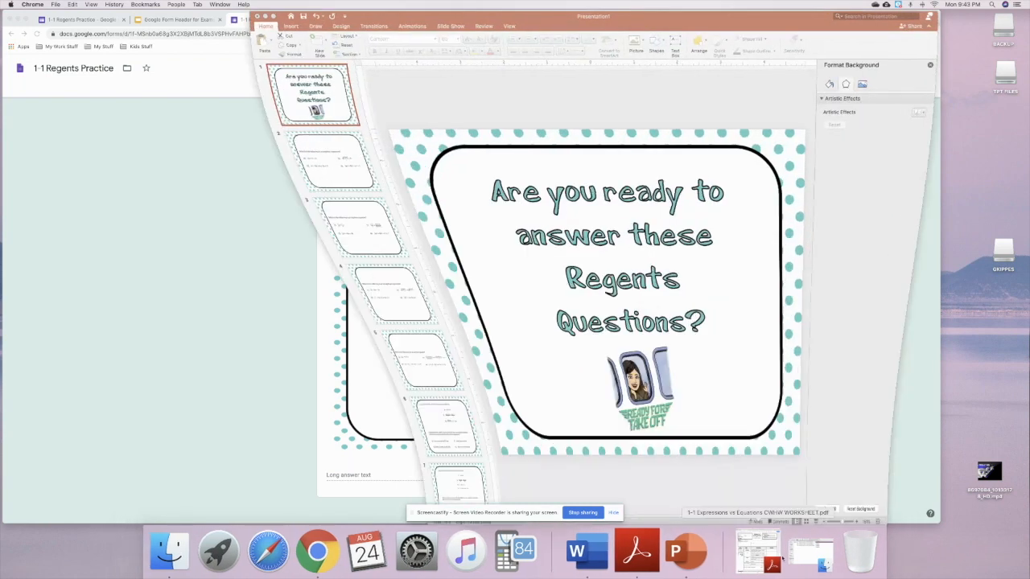
drag(531, 12, 408, 4)
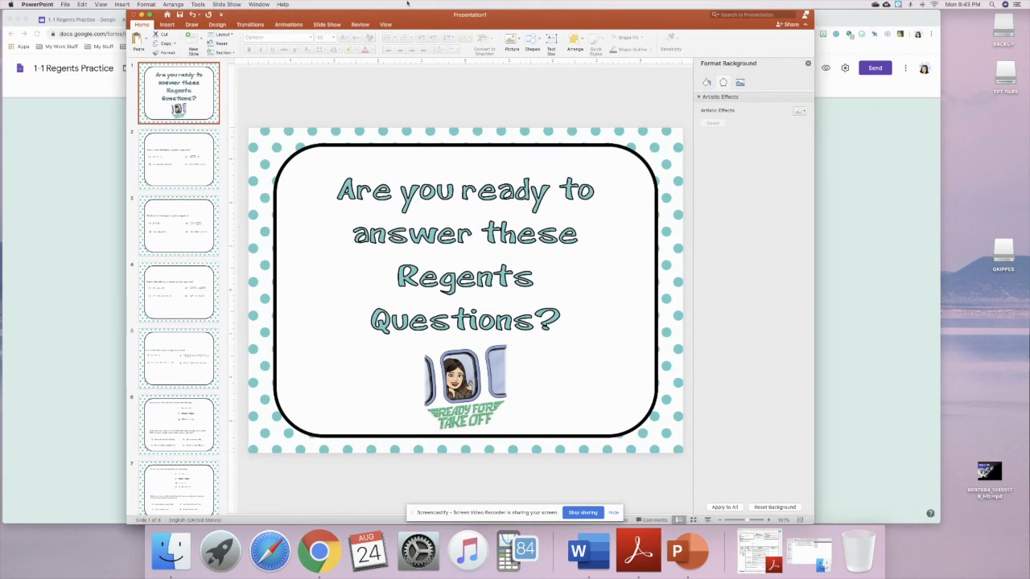
click(182, 169)
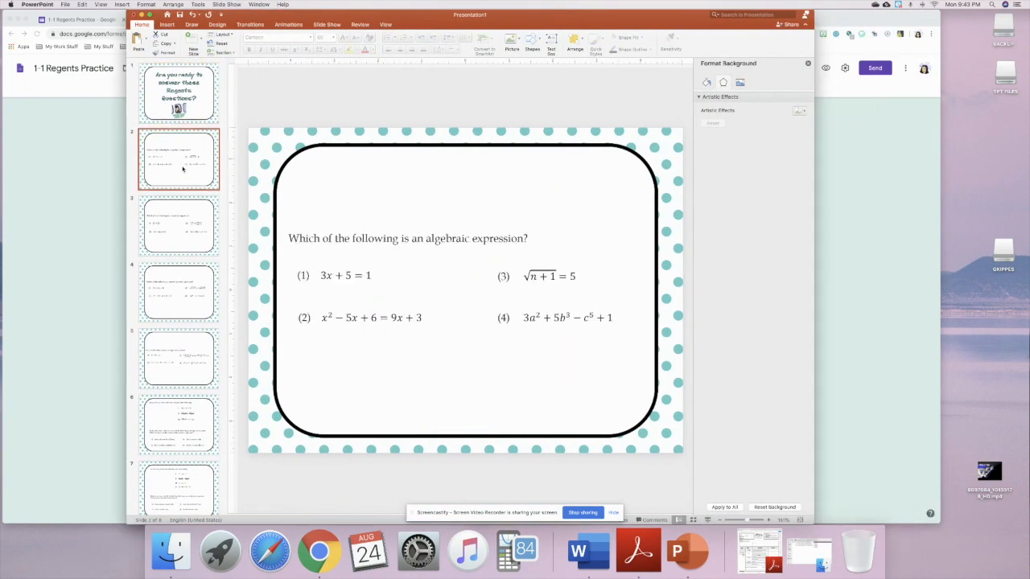
key(Down)
key(Down)
key(Down)
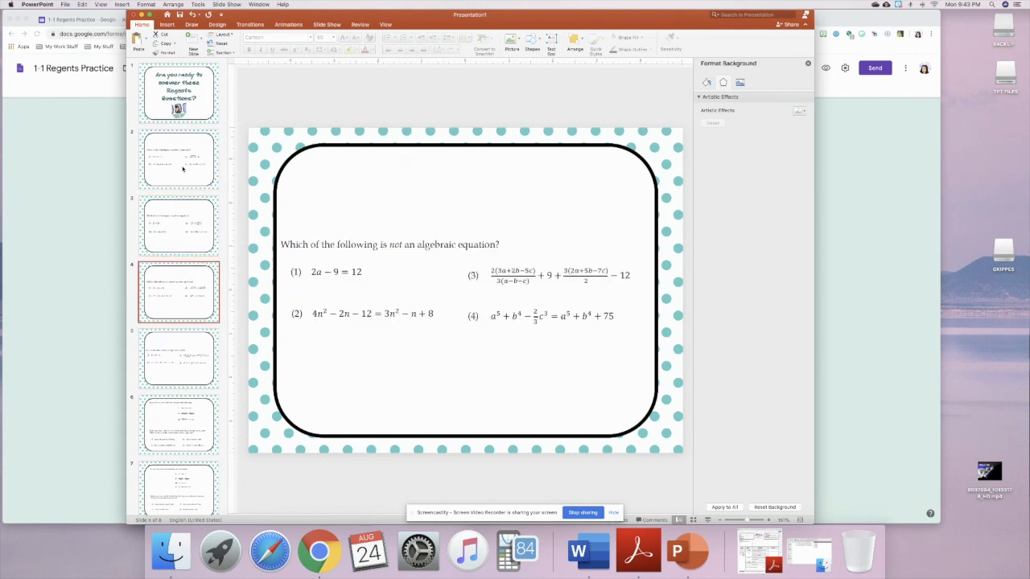
key(Down)
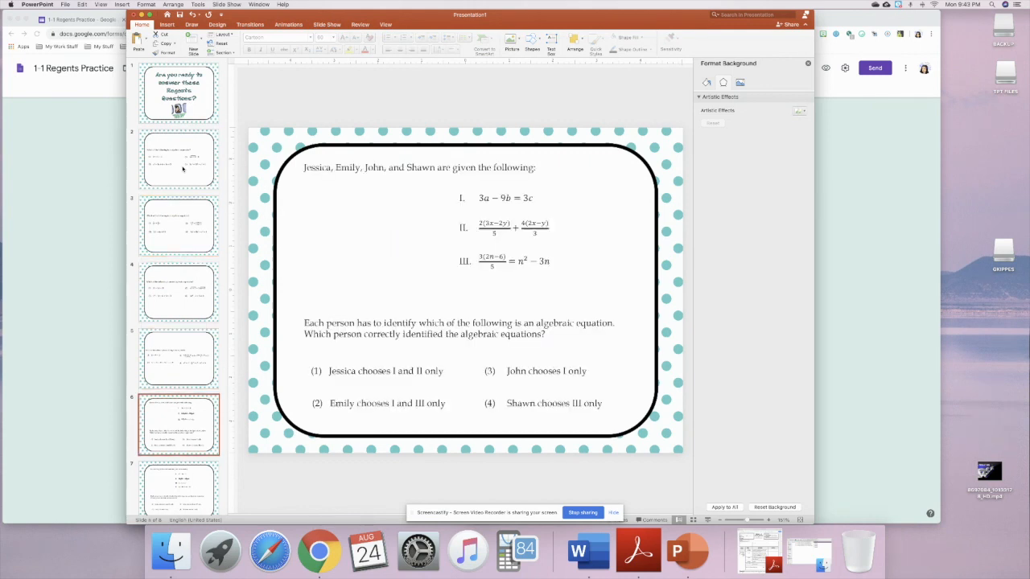
key(Down)
key(Down)
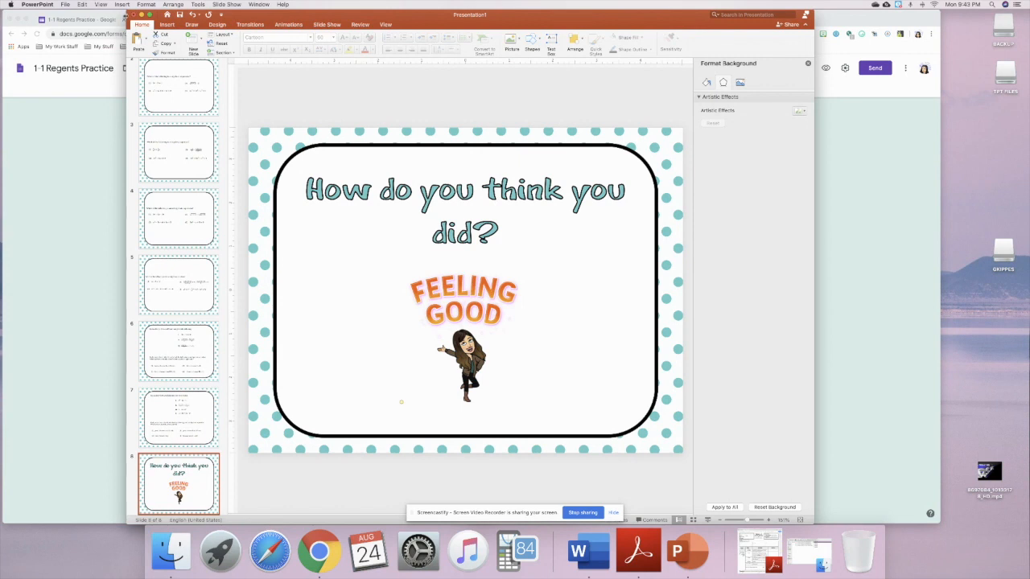
Close the sample presentation without saving it and create a new blank presentation
click(133, 15)
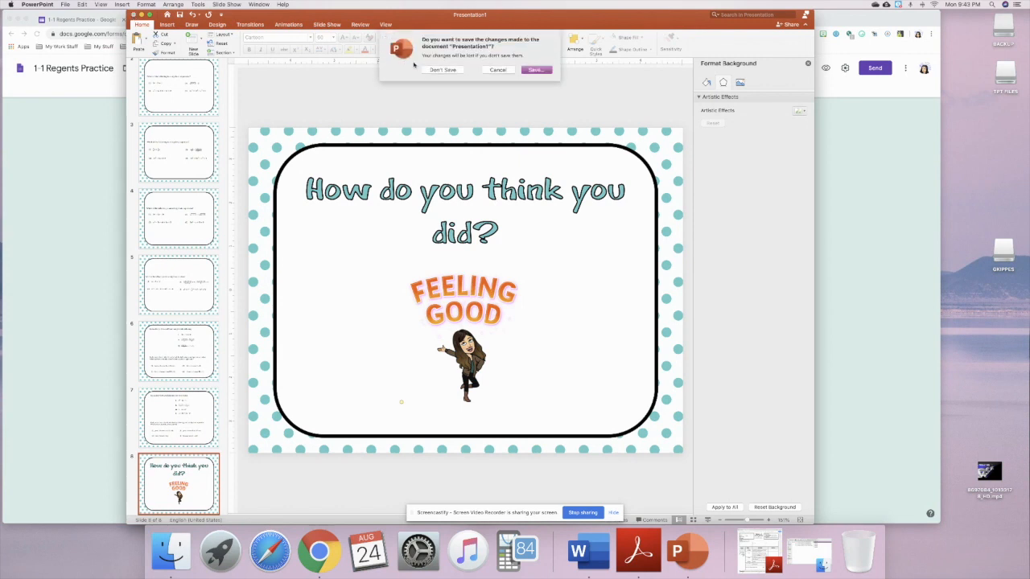
click(443, 70)
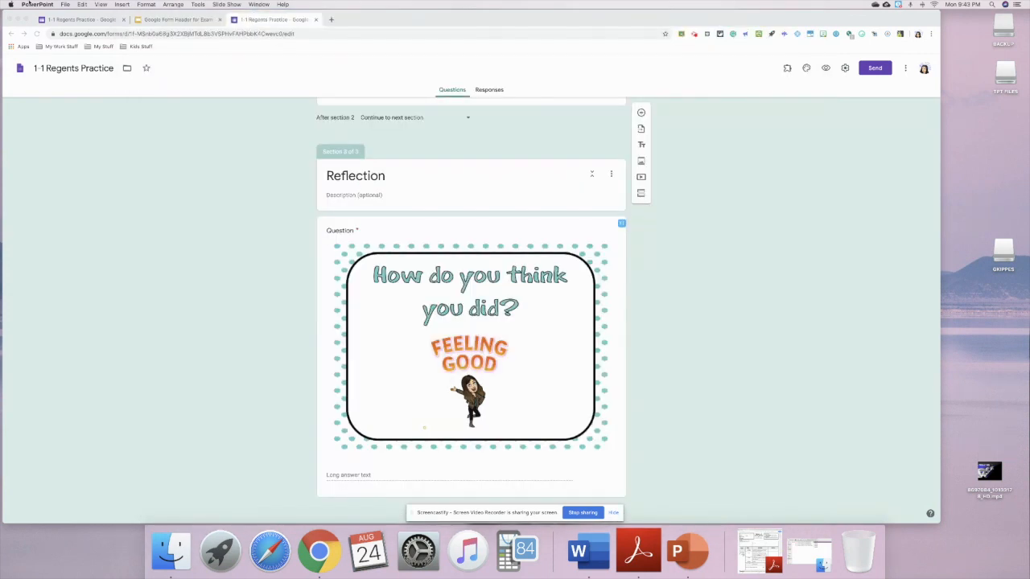
click(66, 4)
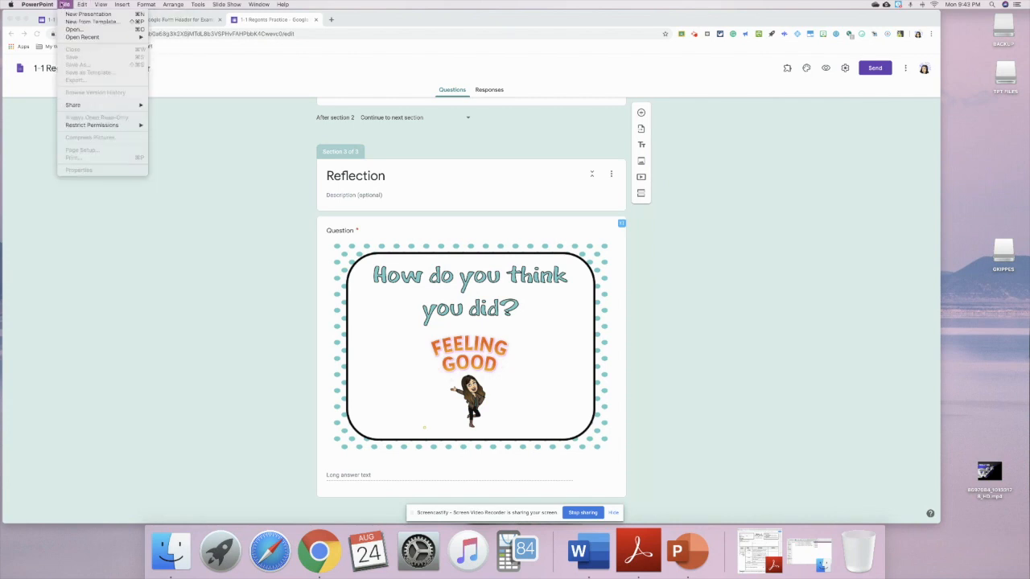
click(64, 15)
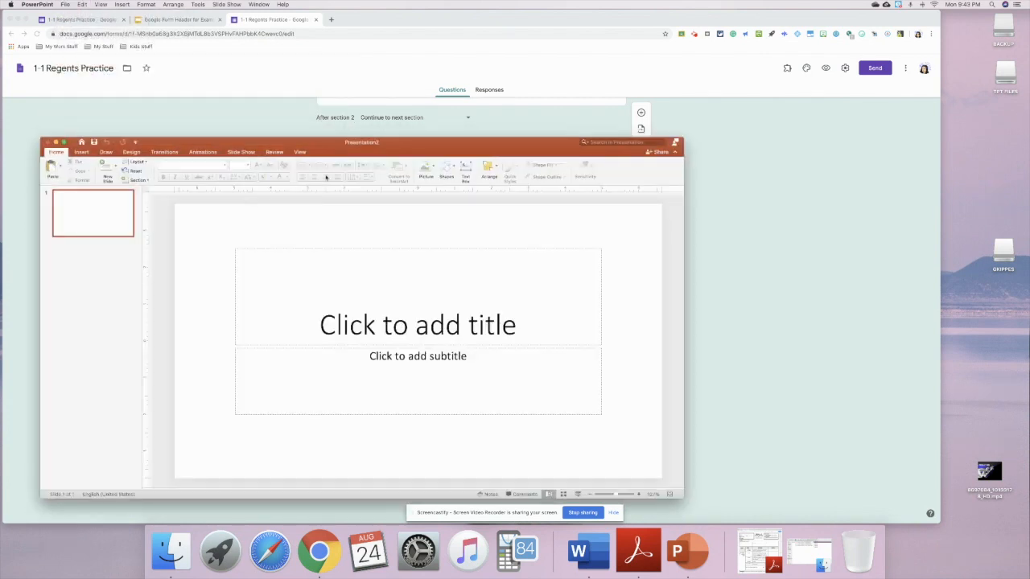
Enlarge the new presentation's window and delete the title and subtitle placeholders from the slide
drag(336, 140, 301, 16)
double_click(301, 16)
drag(253, 132, 896, 466)
key(Delete)
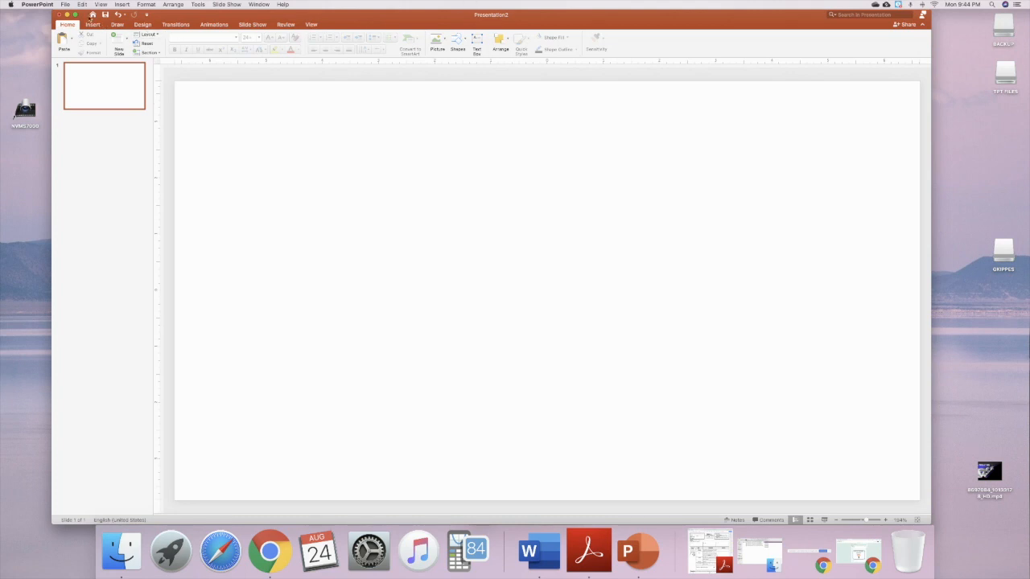
Set a custom slide width of 10 in in the page setup and apply it
click(65, 5)
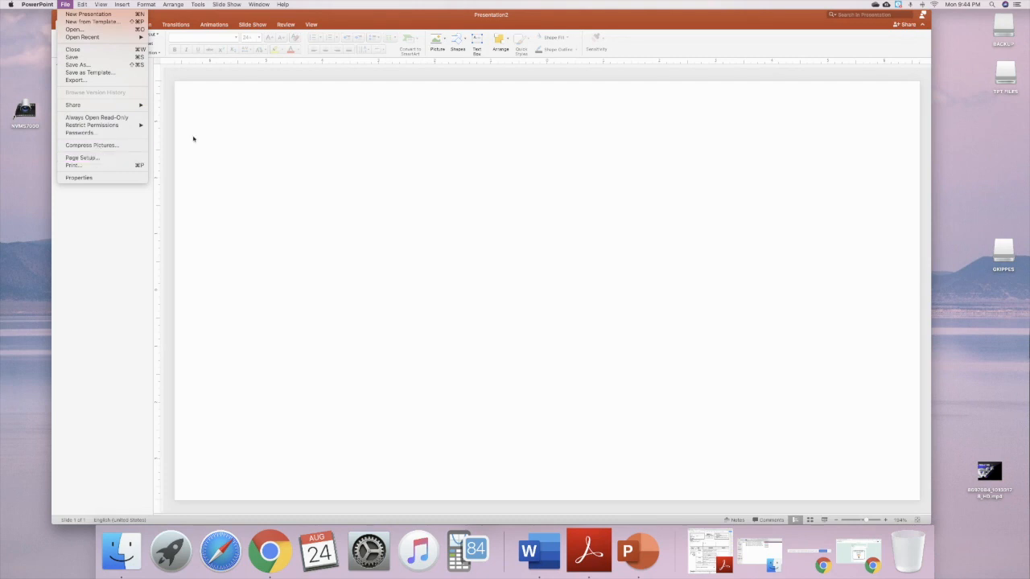
click(413, 149)
click(142, 25)
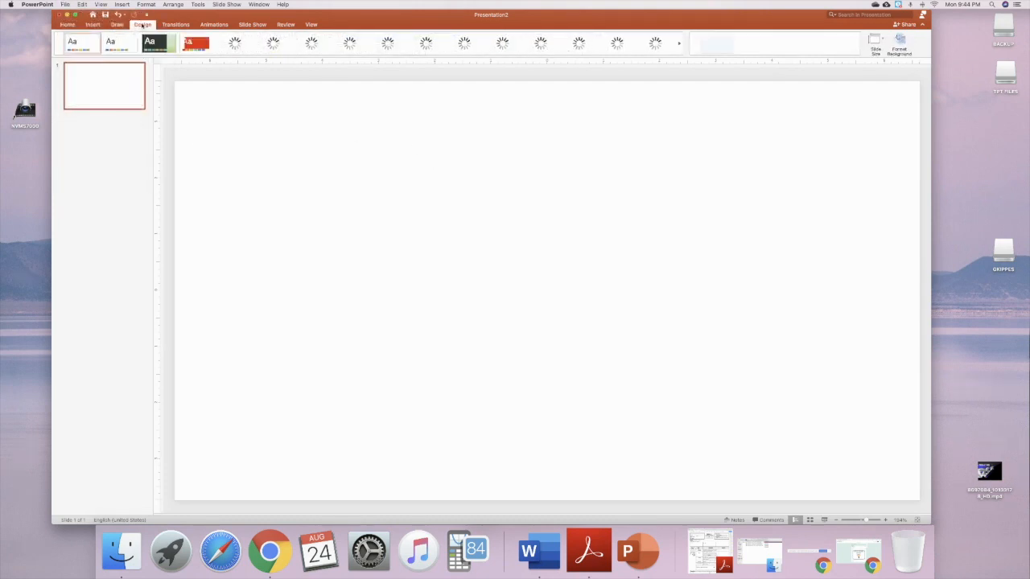
click(876, 42)
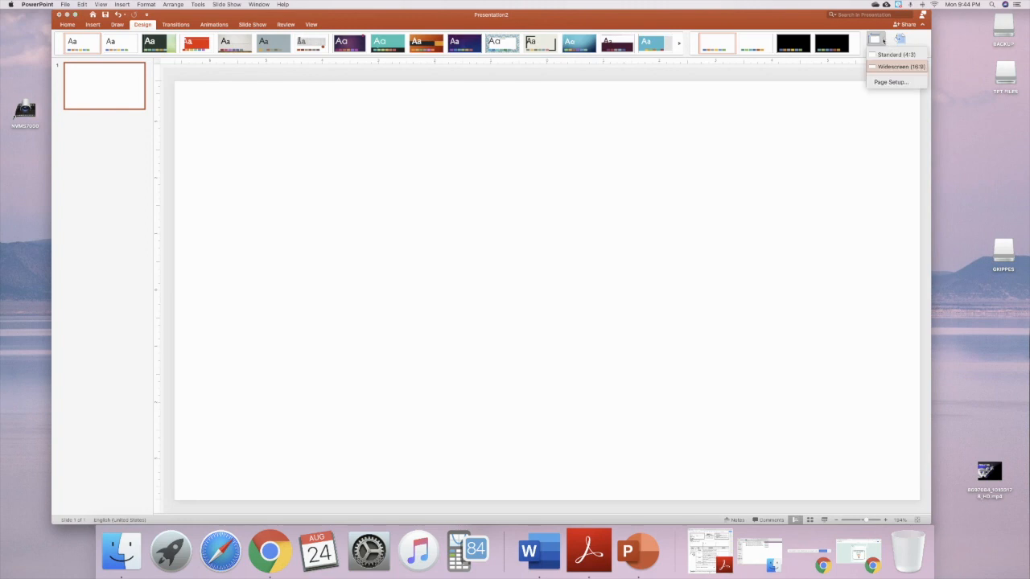
click(891, 83)
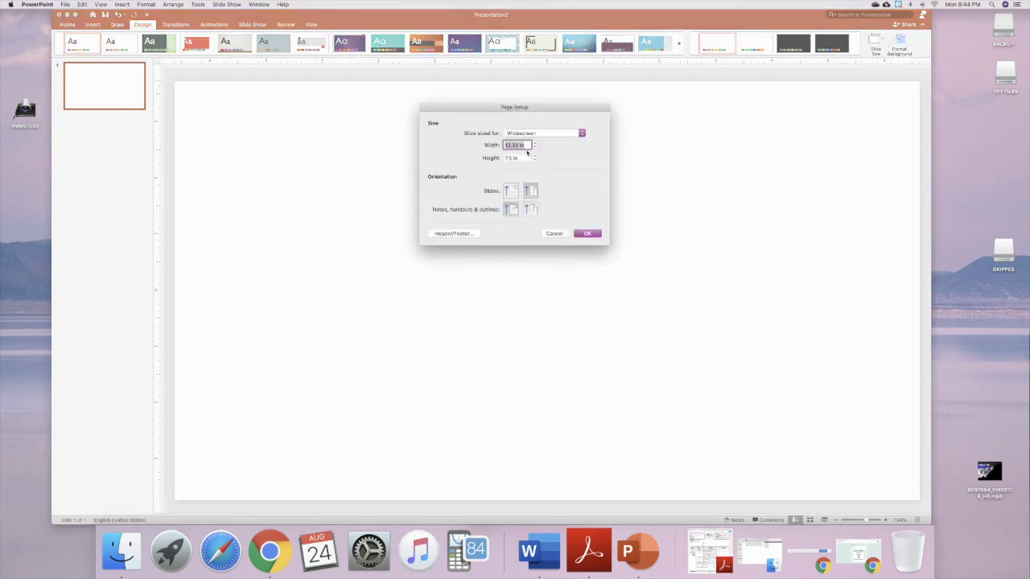
text(10)
click(590, 235)
click(602, 179)
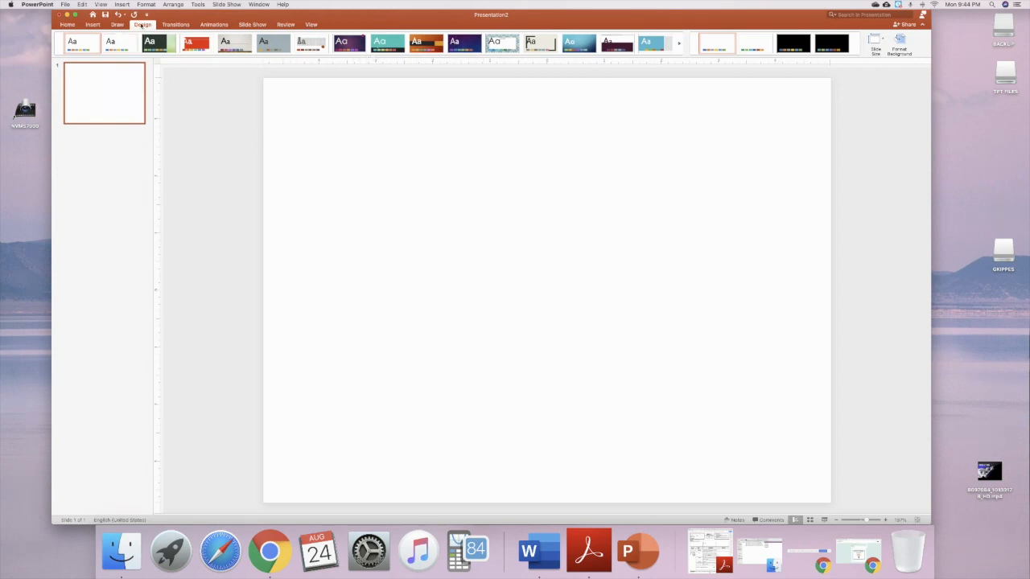
Reposition and widen the presentation window so it spans the whole screen width, keeping the design options expanded
click(143, 25)
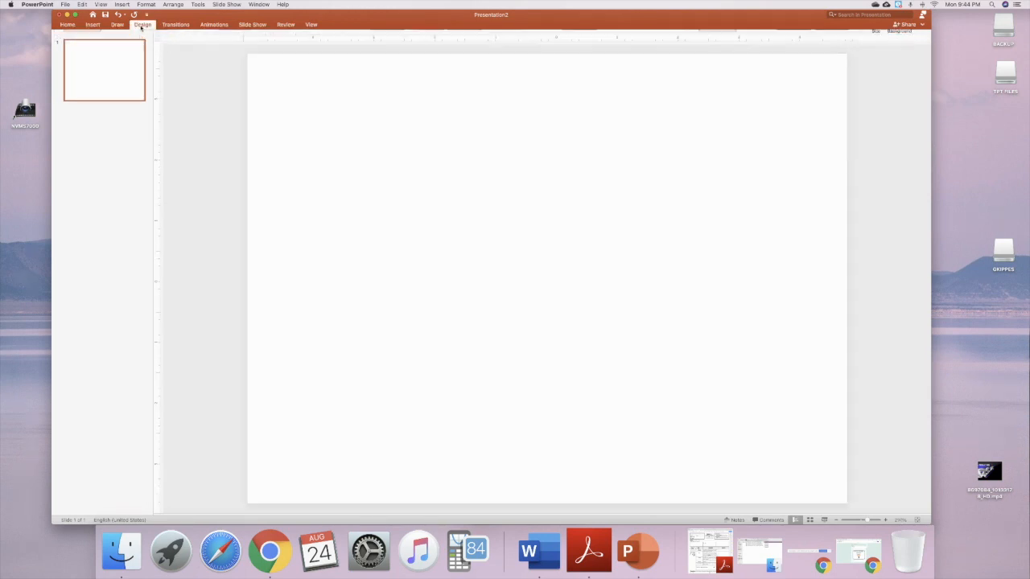
click(142, 25)
drag(172, 15, 127, 15)
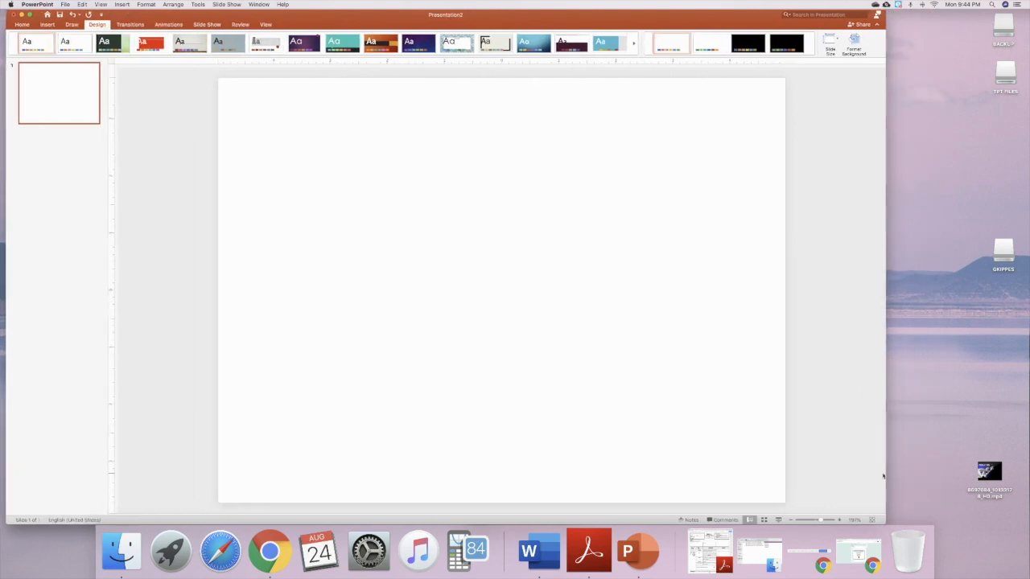
drag(885, 477, 1027, 477)
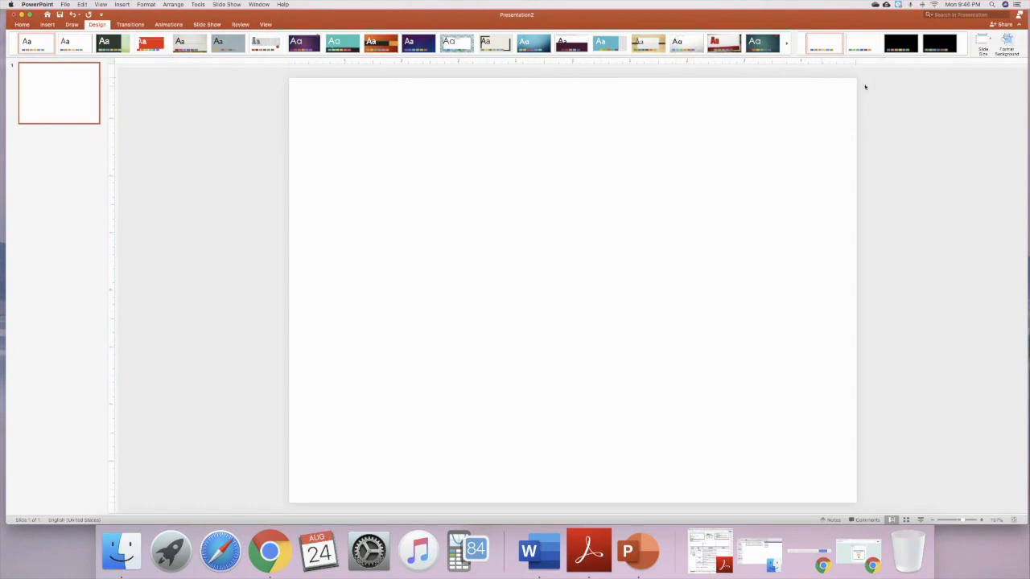
Fill the slide background with a solid gray theme color
click(1008, 45)
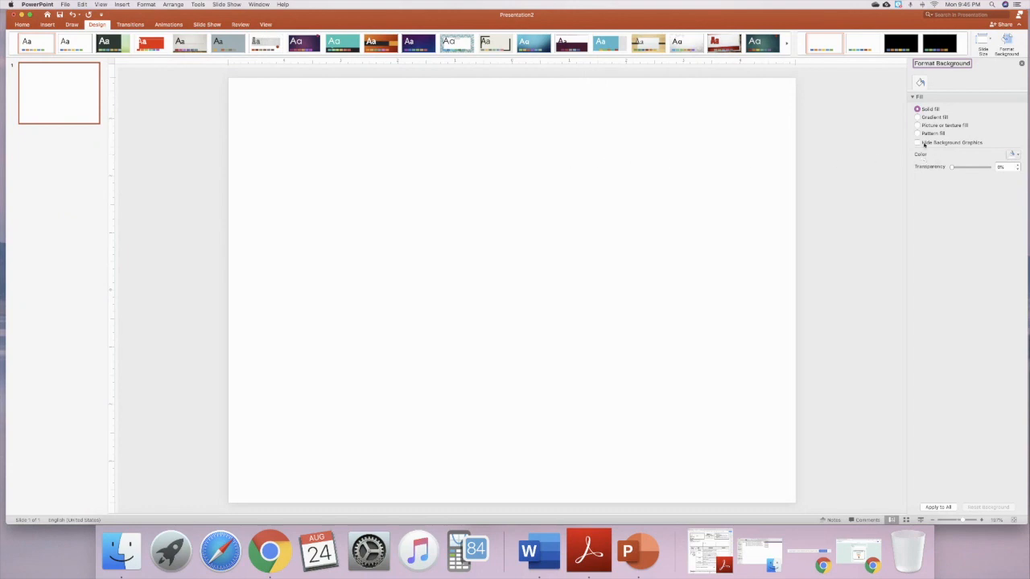
click(1013, 154)
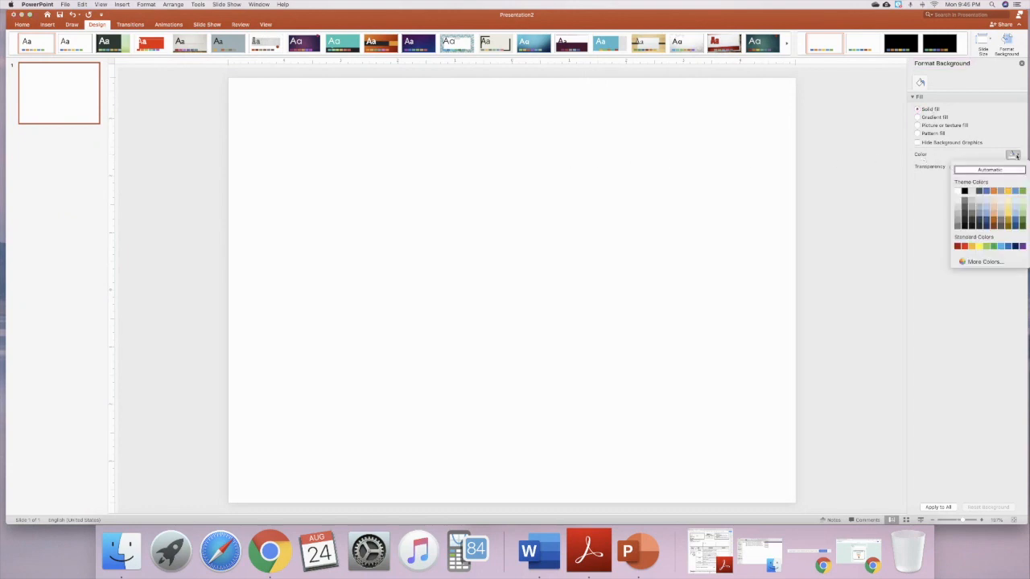
click(1000, 196)
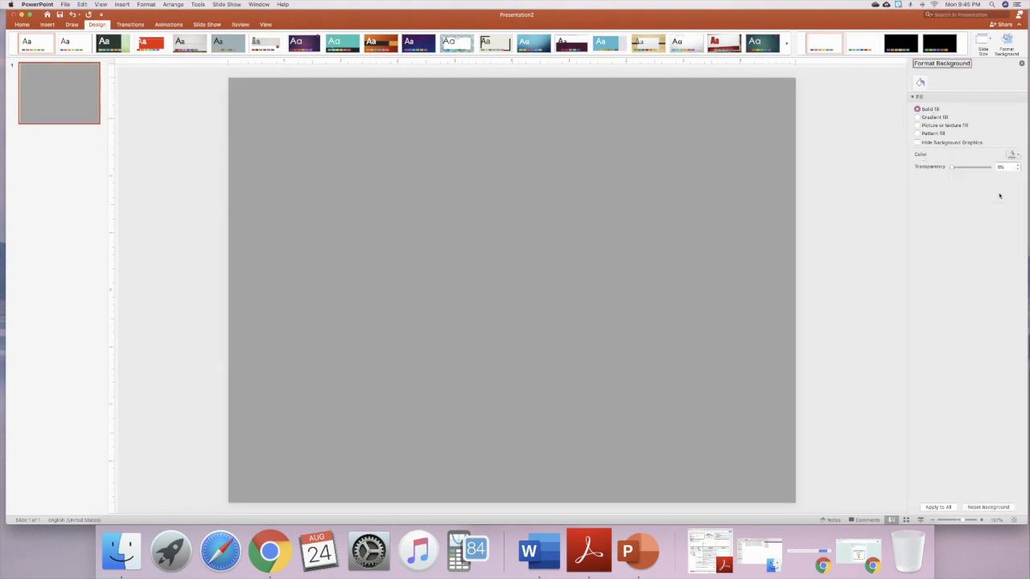
Try the gradient, pattern and picture or texture background fills, and return to the solid fill
click(933, 116)
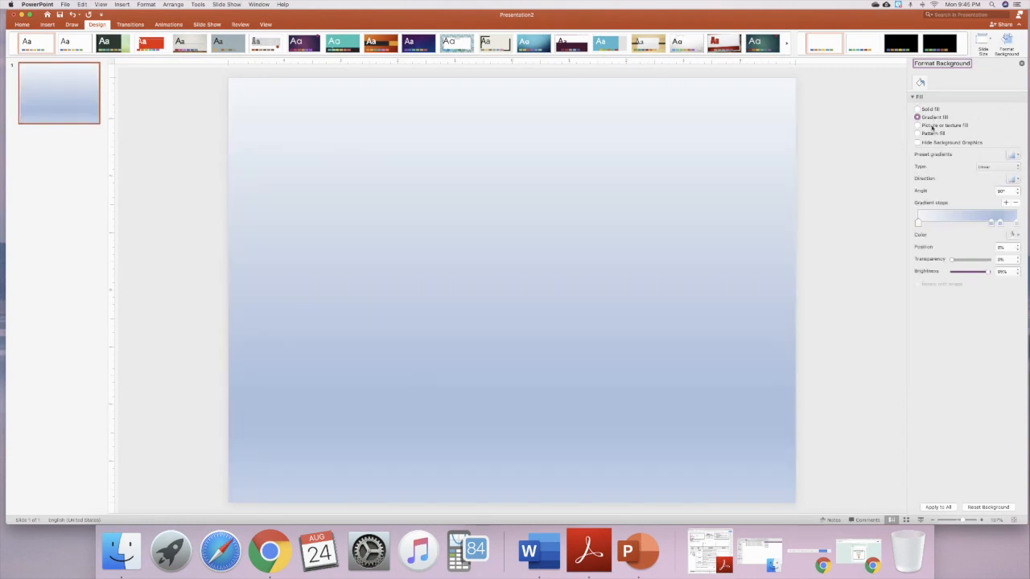
click(931, 125)
click(933, 133)
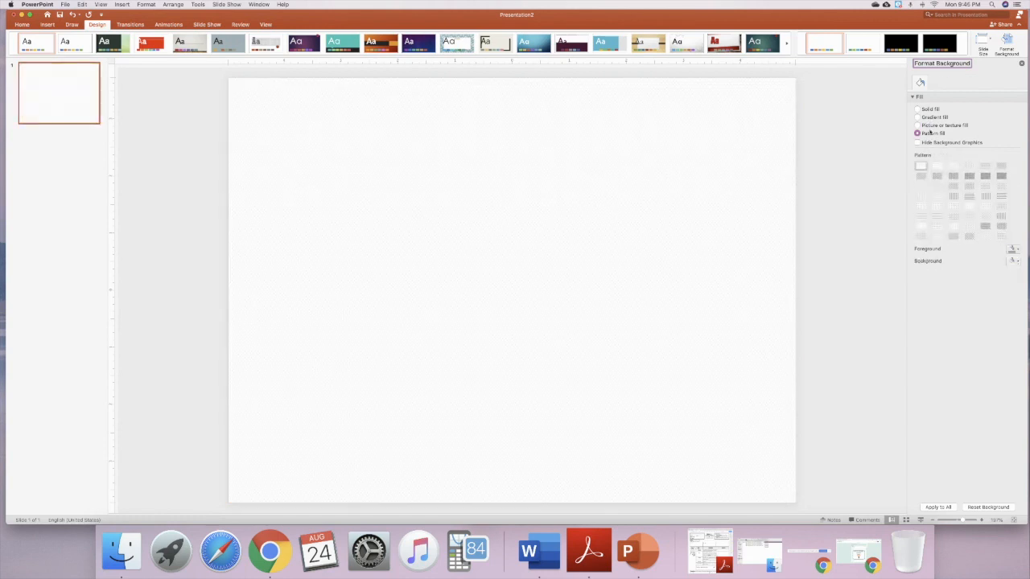
click(931, 126)
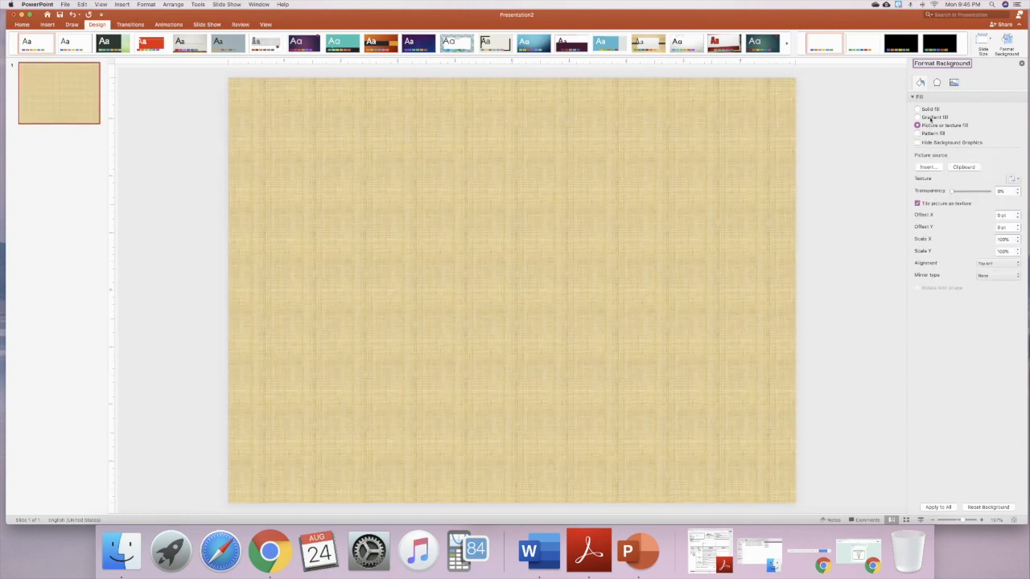
click(931, 118)
click(929, 109)
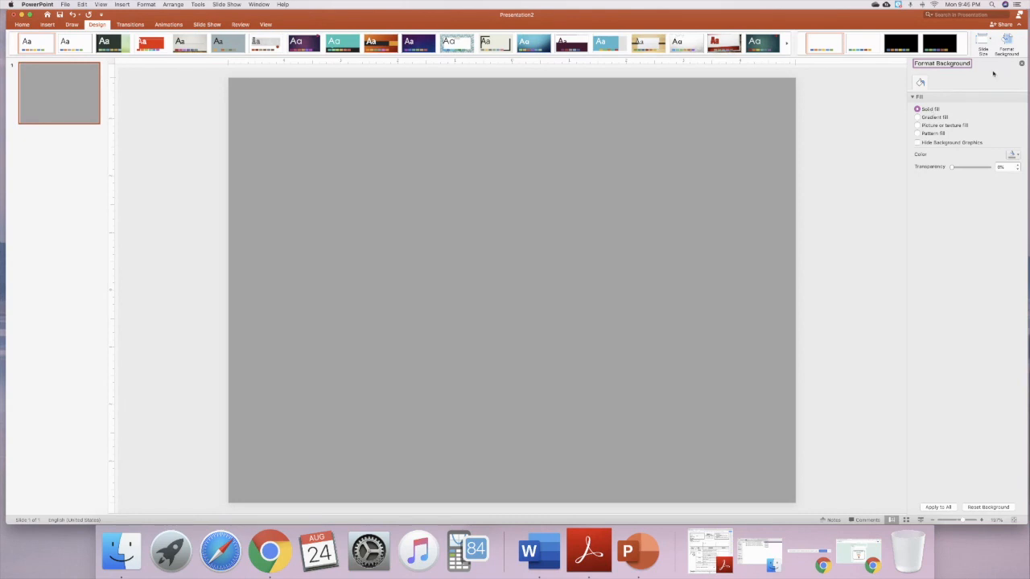
Uncover the desktop drives and open the minty chocolate digital paper folder under Teachers Pay Teachers > Background Paper on the BACKUP drive
drag(1009, 12, 921, 13)
double_click(1001, 27)
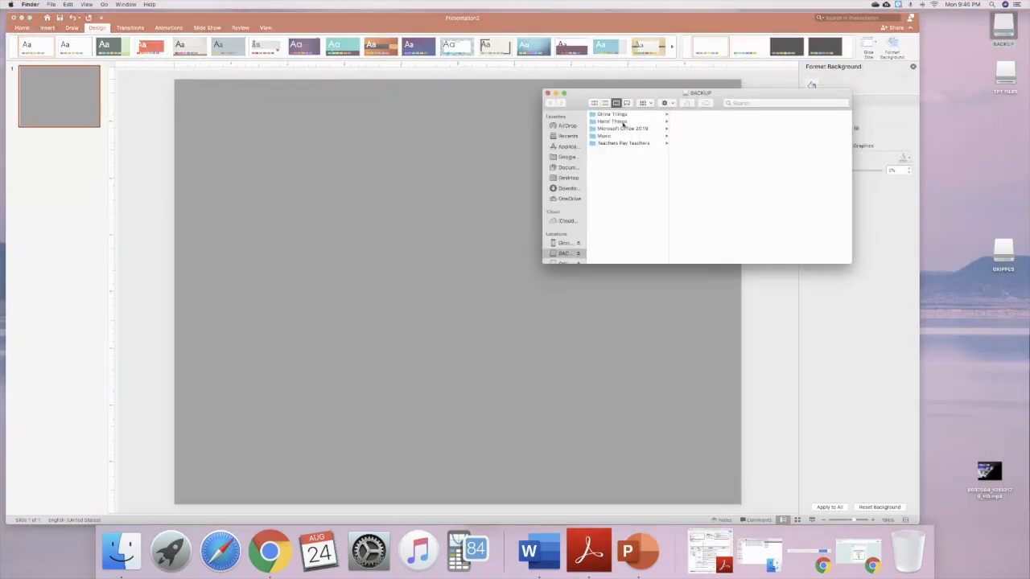
click(620, 143)
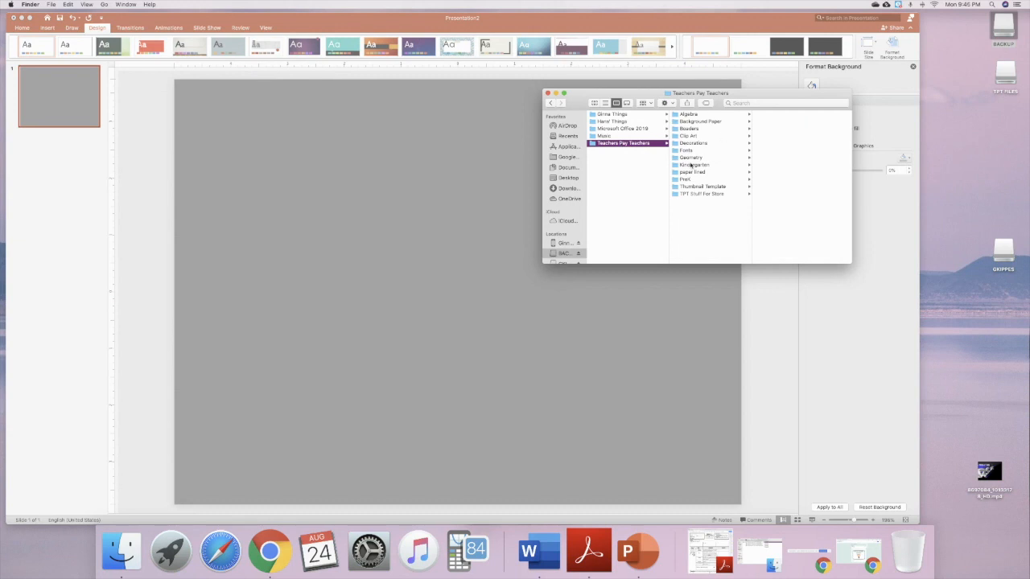
click(692, 122)
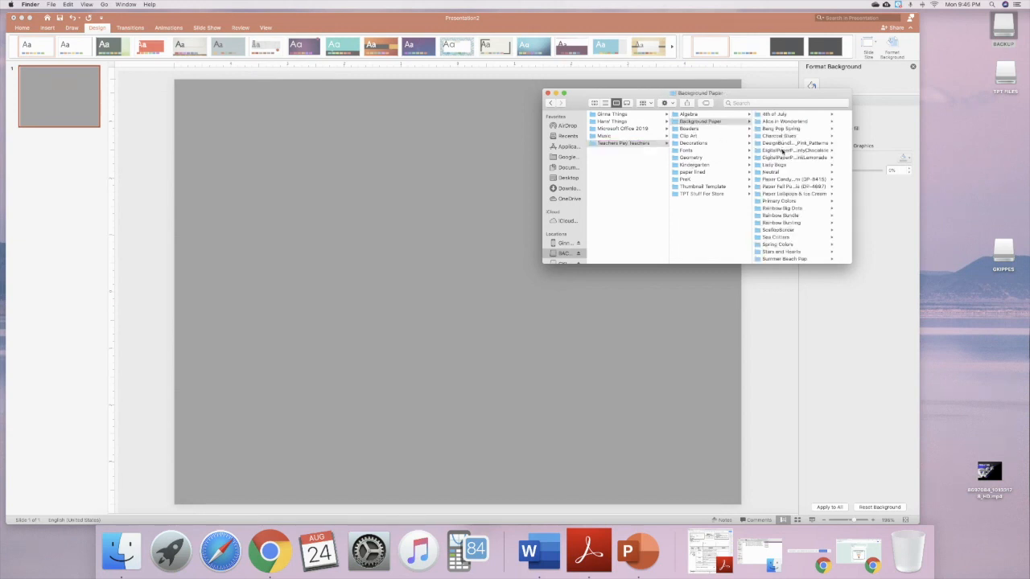
click(782, 150)
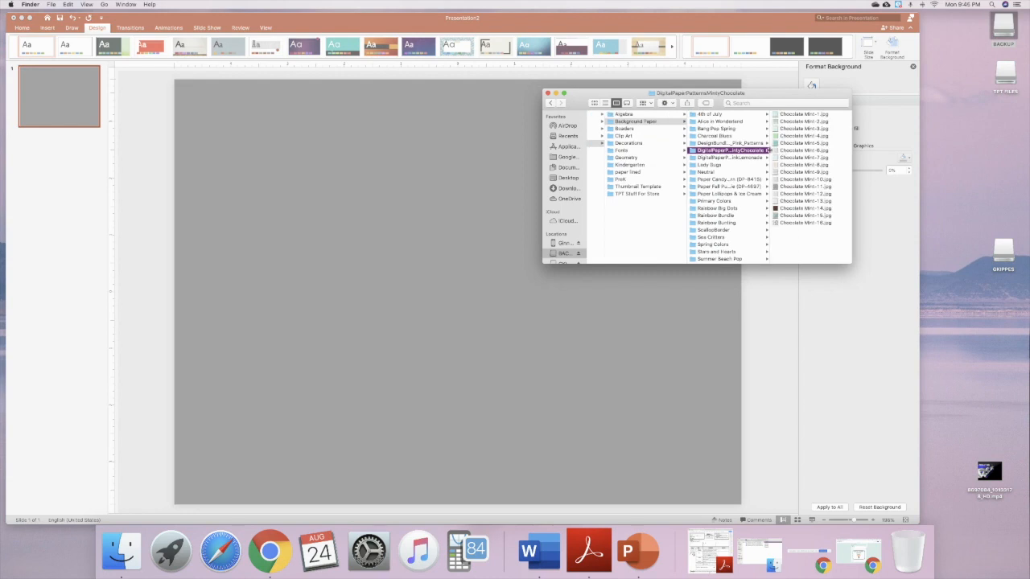
Place the Chocolate Mint-7.jpg polka-dot image from the folder onto the slide
click(783, 150)
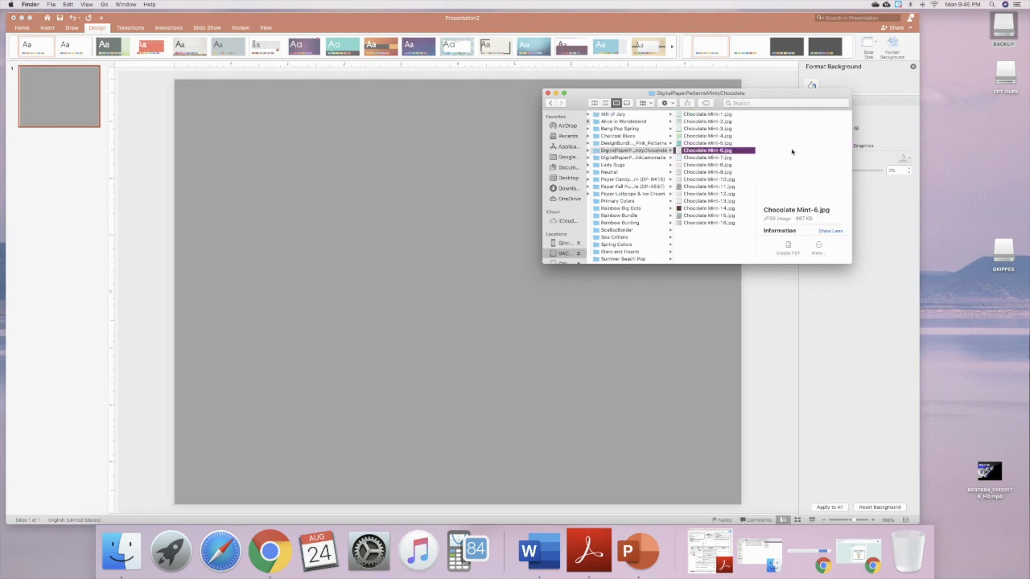
click(708, 158)
drag(709, 159, 369, 189)
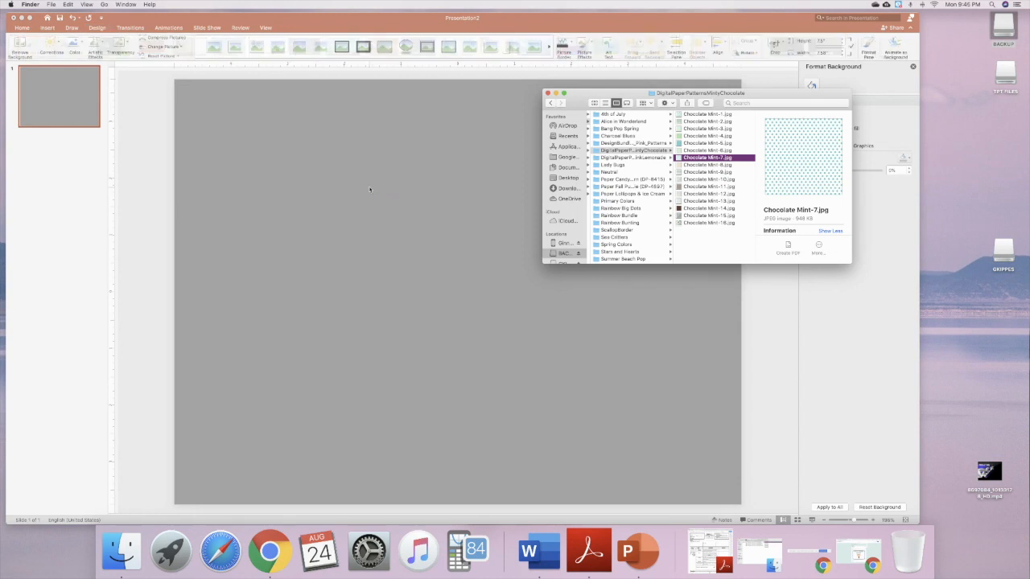
click(233, 175)
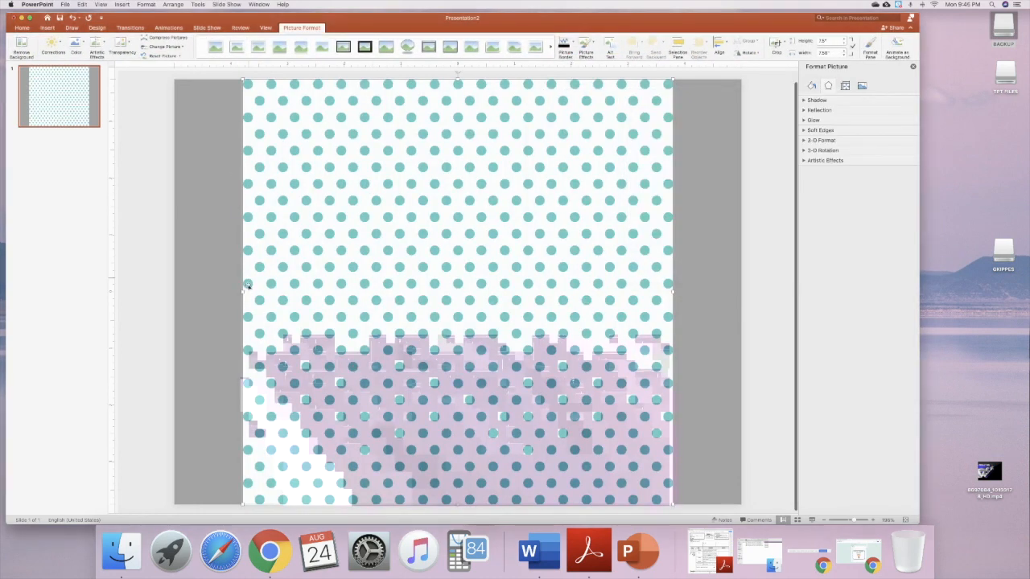
Stretch the polka-dot image sideways to both slide edges so it covers the whole slide
drag(243, 292, 176, 291)
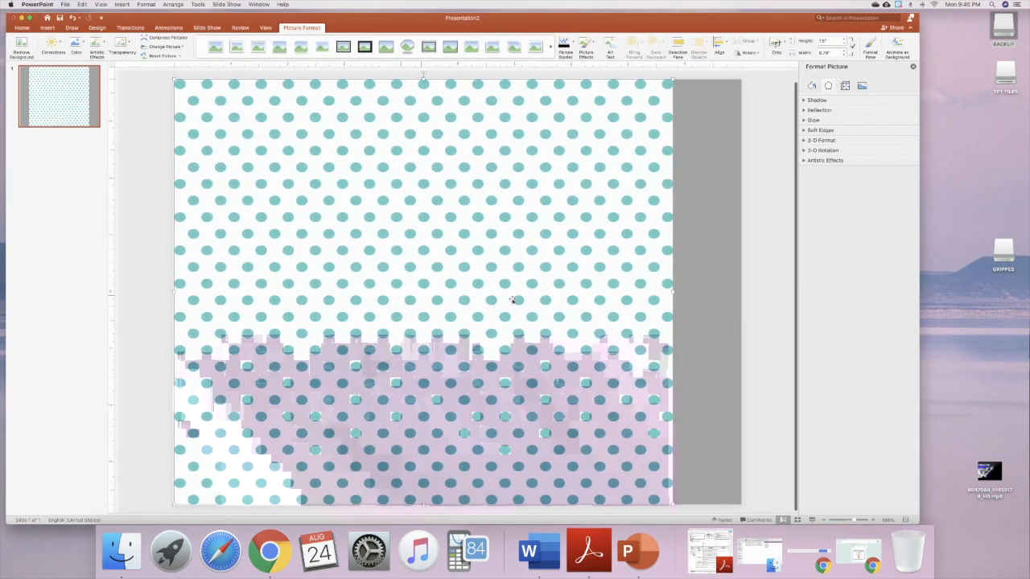
drag(673, 291, 743, 295)
click(762, 294)
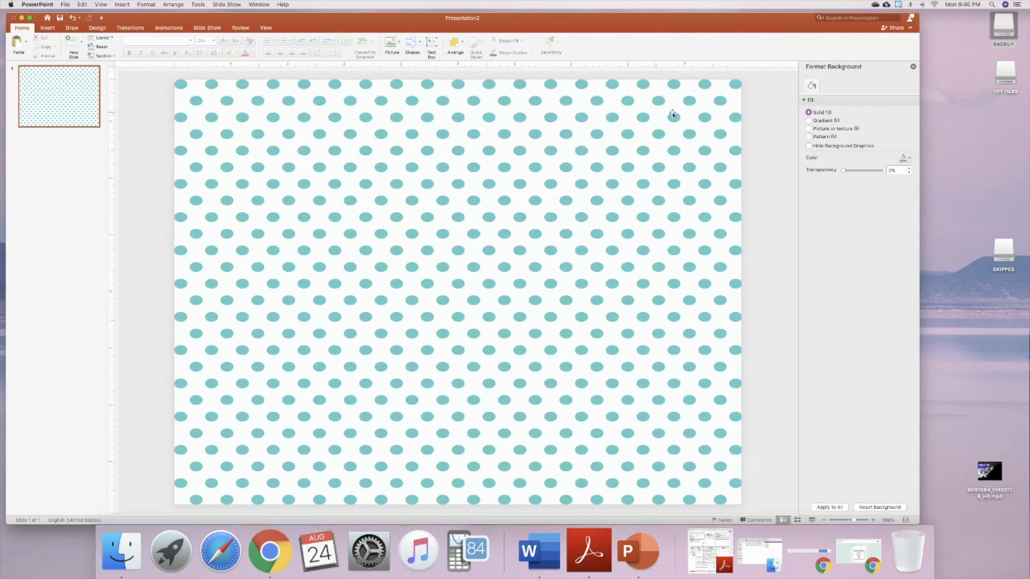
Draw a rounded rectangle about 9 in wide and 6.7 in high, centered over the polka-dot image
click(48, 28)
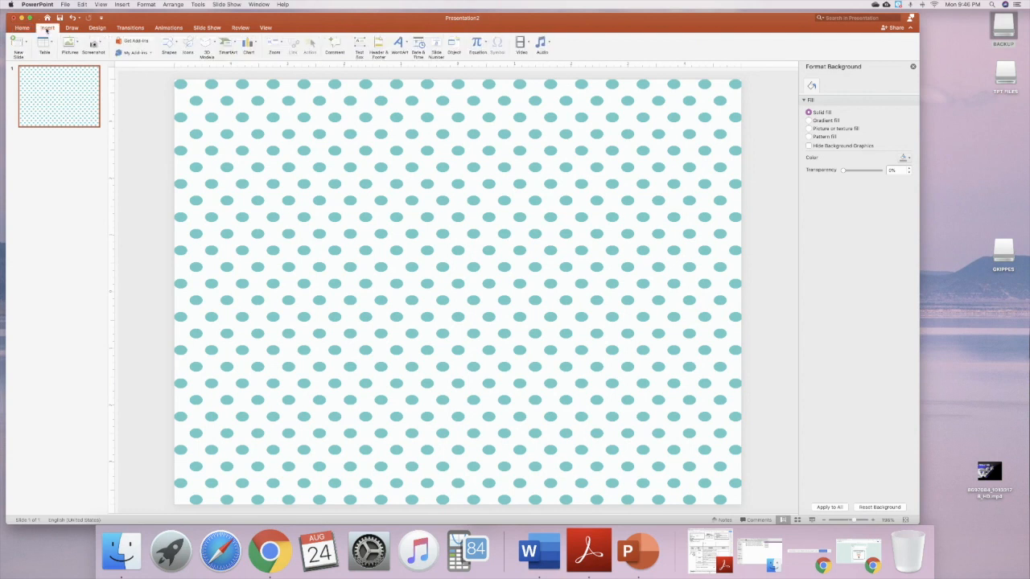
click(169, 44)
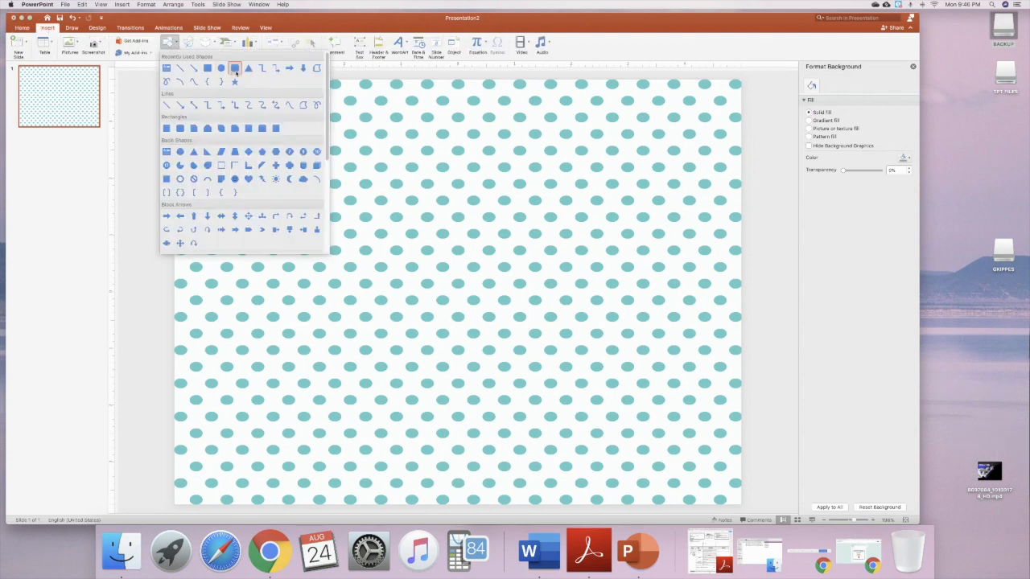
click(235, 80)
drag(217, 120, 711, 483)
mouse_move(604, 429)
mouse_down()
mouse_move(574, 398)
mouse_move(588, 404)
mouse_up()
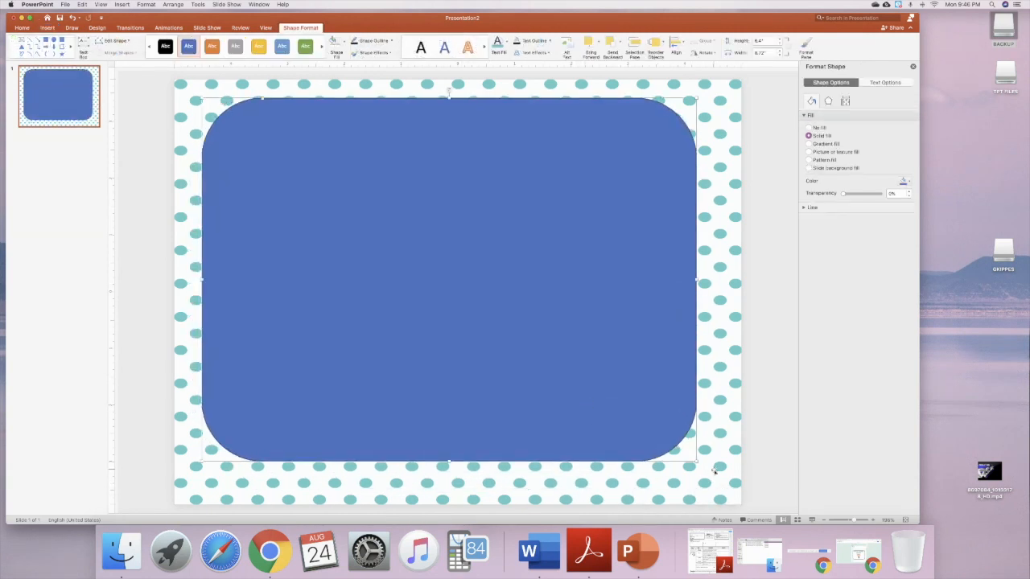
drag(698, 462, 709, 477)
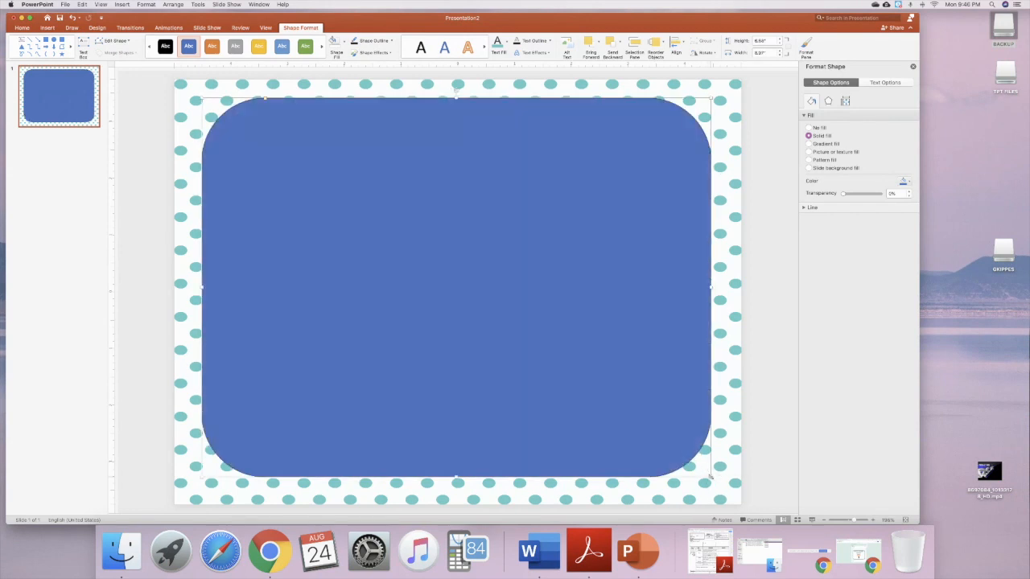
mouse_move(621, 389)
mouse_down()
mouse_move(635, 395)
mouse_move(621, 389)
mouse_up()
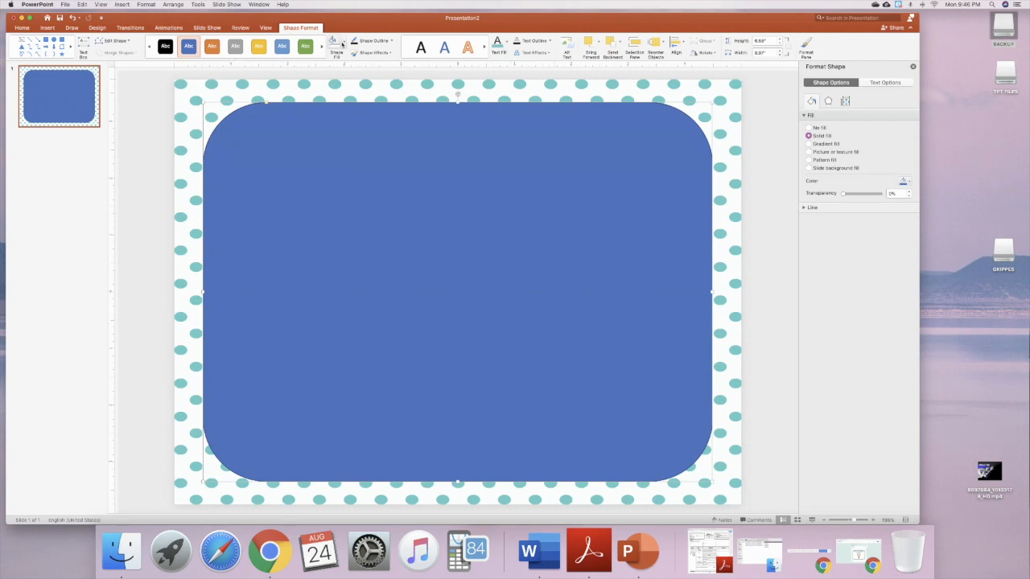
Give the rounded rectangle a white fill and a black outline 6 pt thick
click(343, 41)
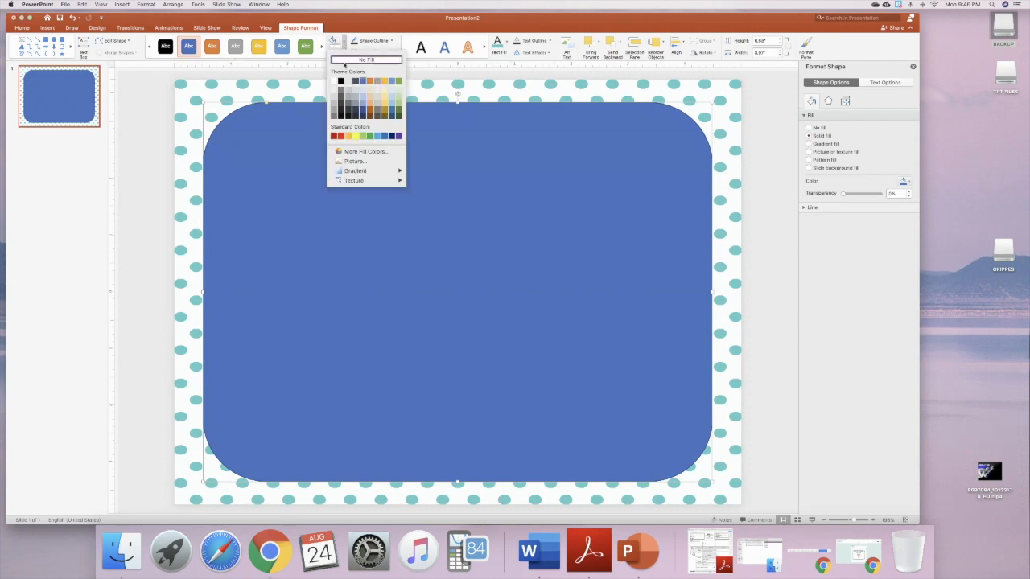
click(334, 82)
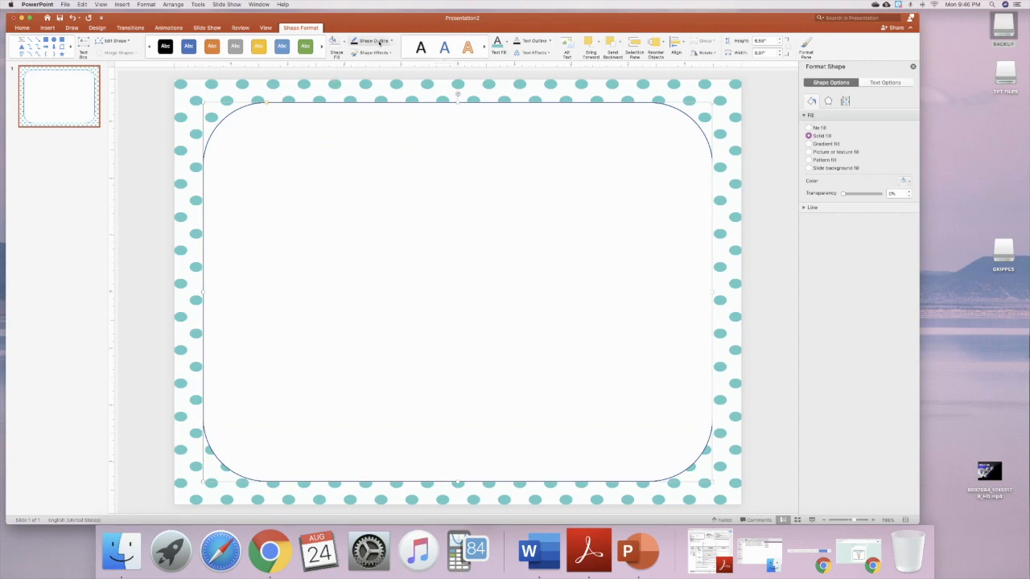
click(391, 41)
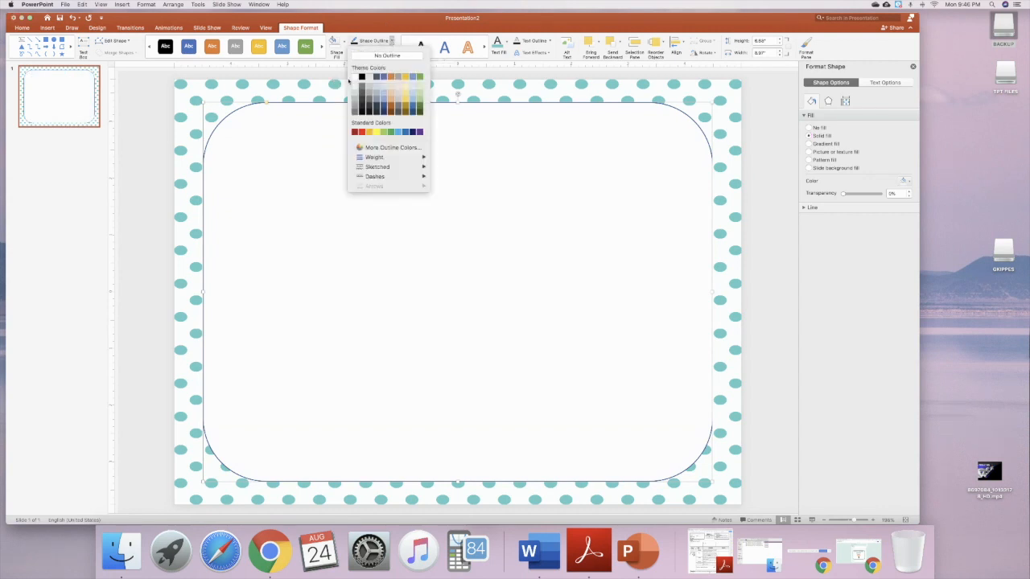
click(363, 81)
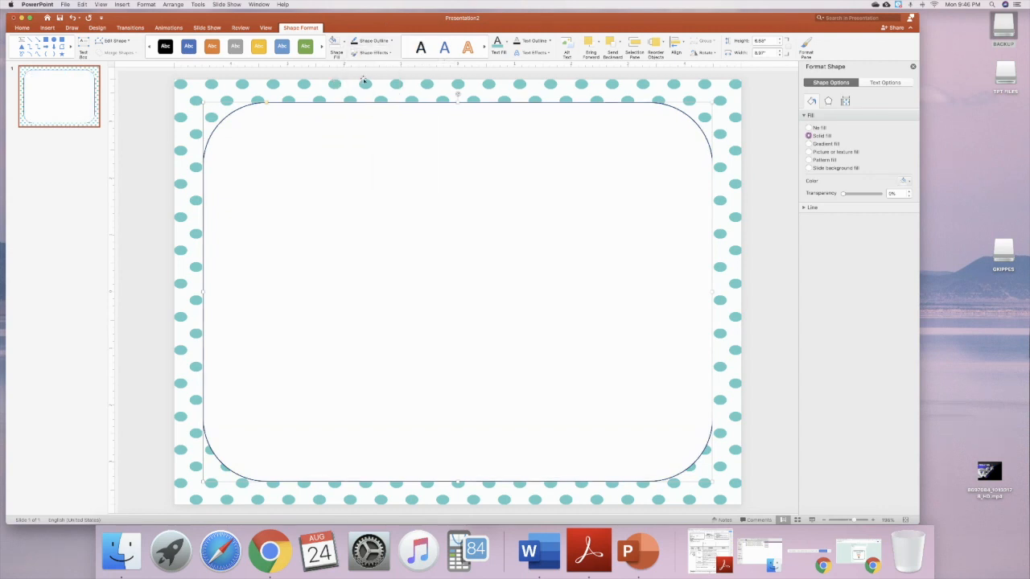
click(391, 43)
mouse_move(402, 157)
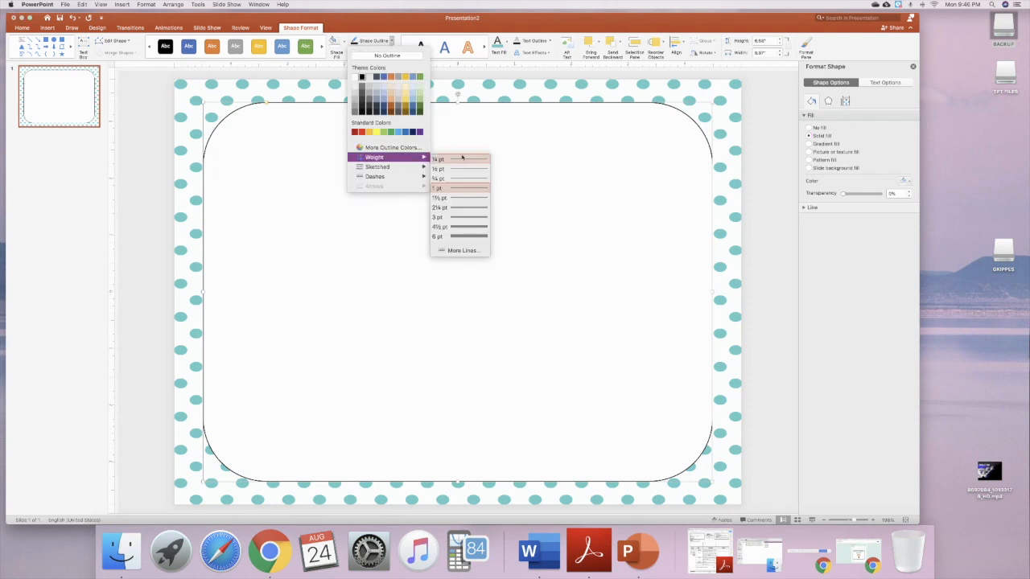
click(475, 239)
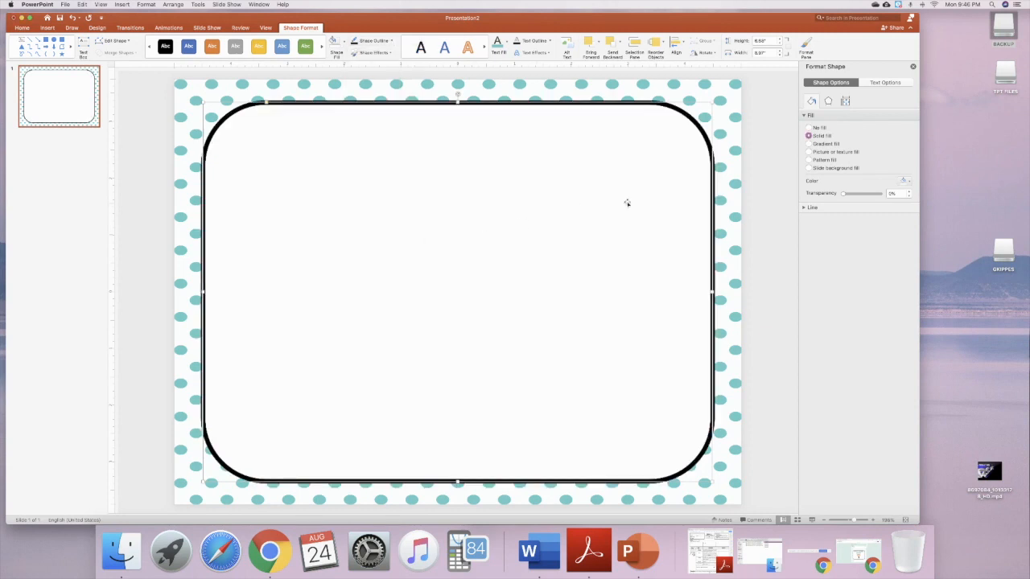
click(769, 212)
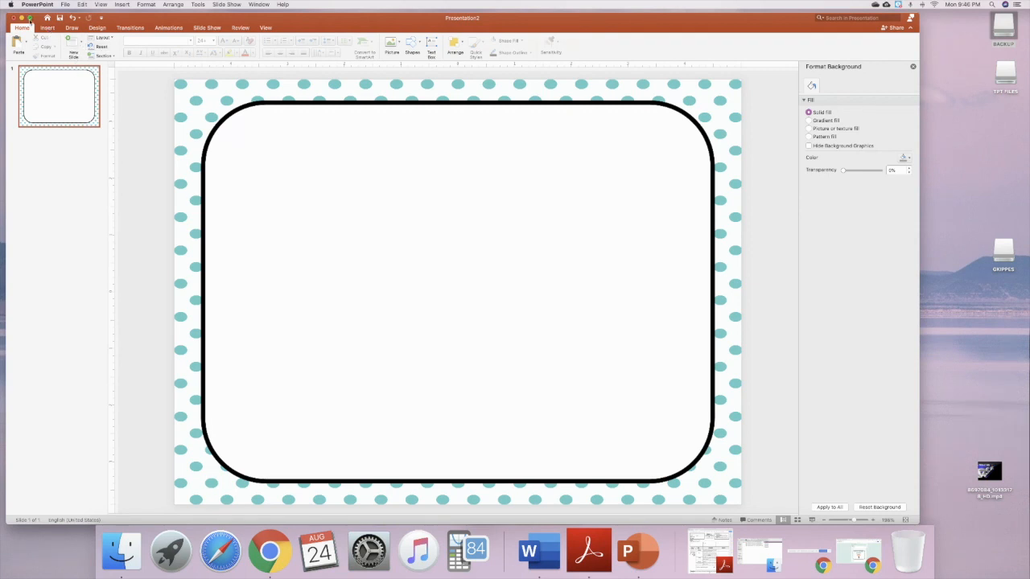
Duplicate the framed slide and paste further copies until the presentation has eight slides
click(81, 46)
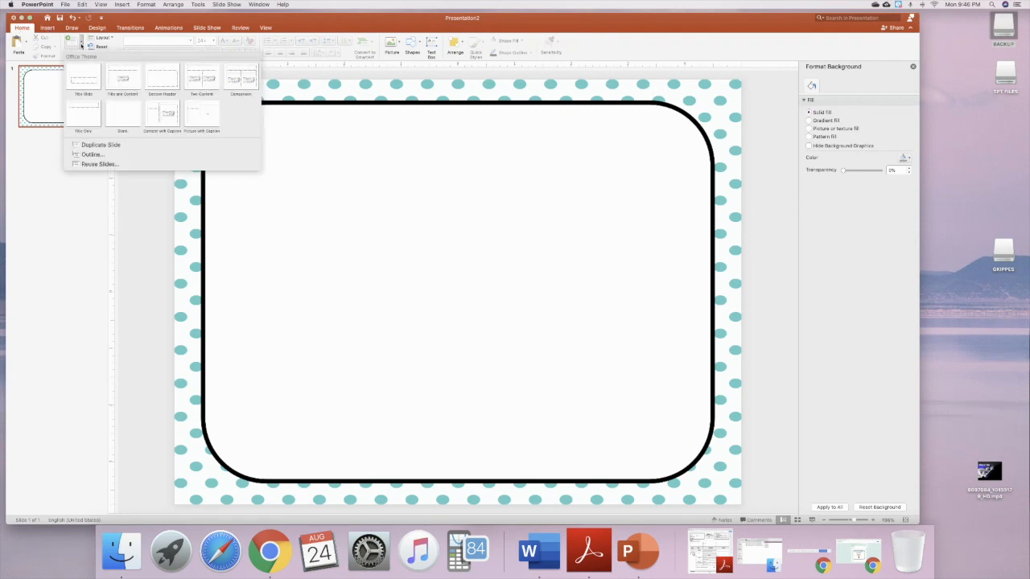
click(115, 148)
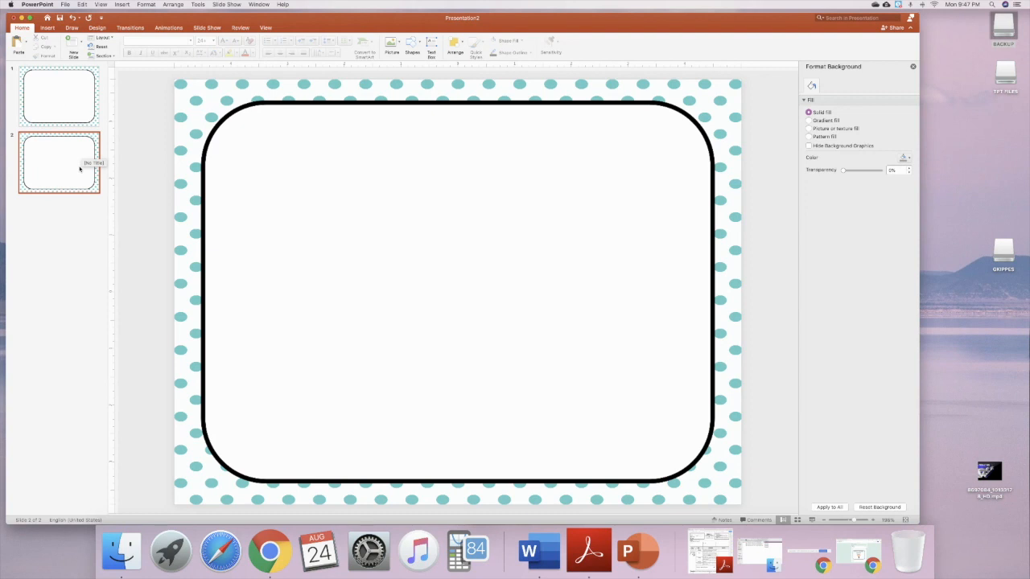
click(79, 169)
key(super+v)
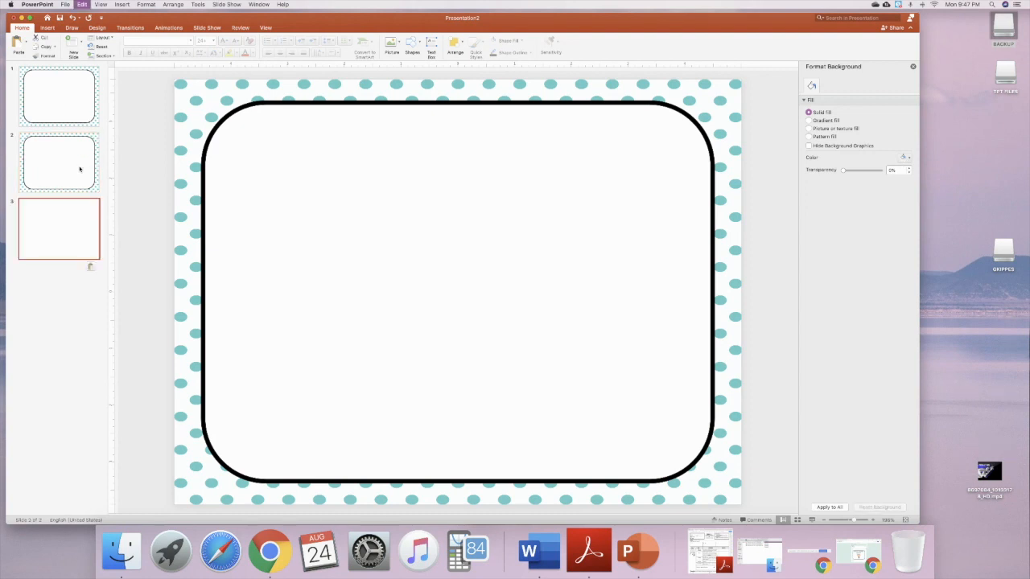
key(super+v)
key(super+v)
key(super+v)
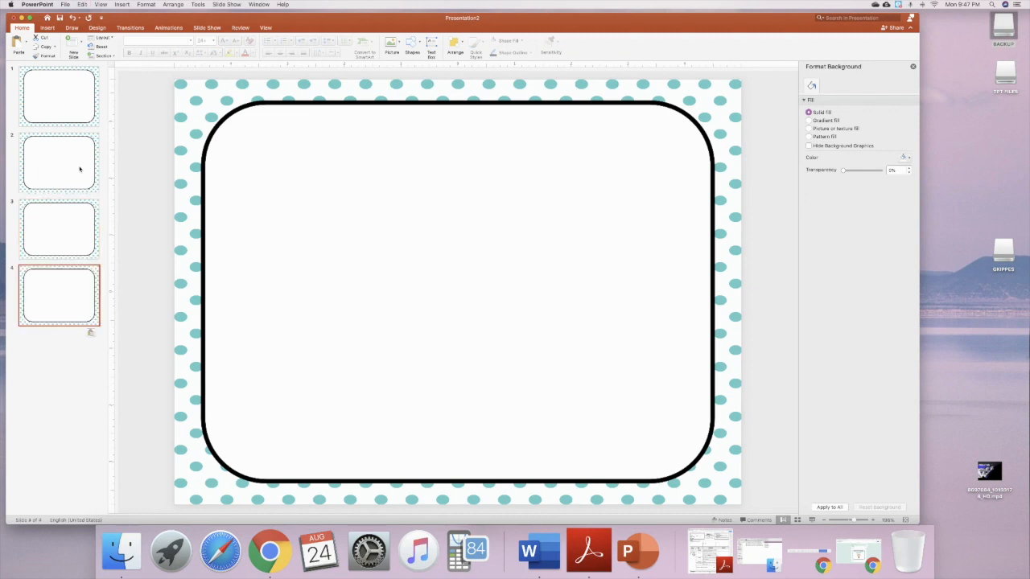
key(super+v)
key(super+v)
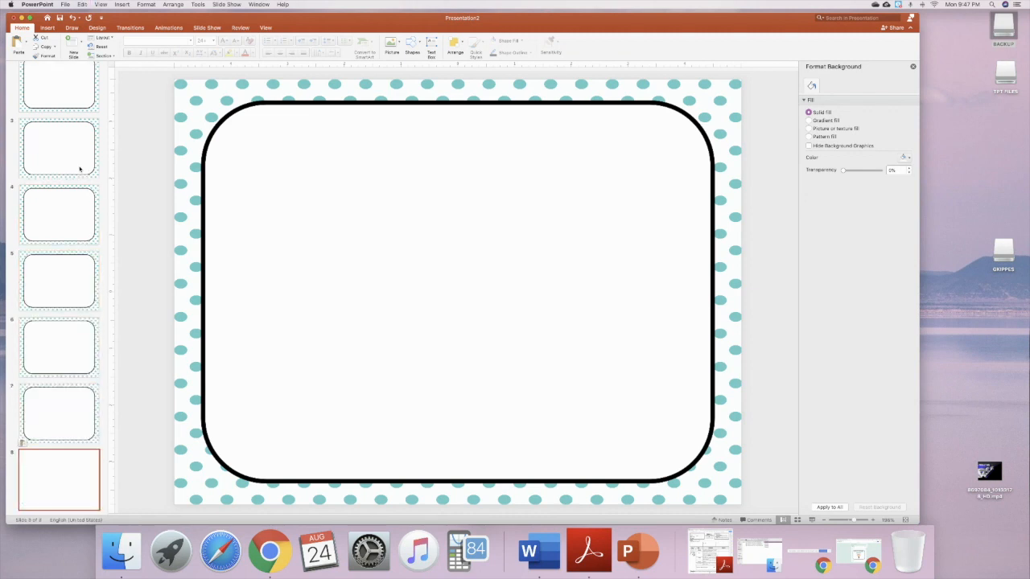
Draw a text box across the upper part of the white frame, enter "How many feet in", and delete the box again
scroll(60, 117, up, 3)
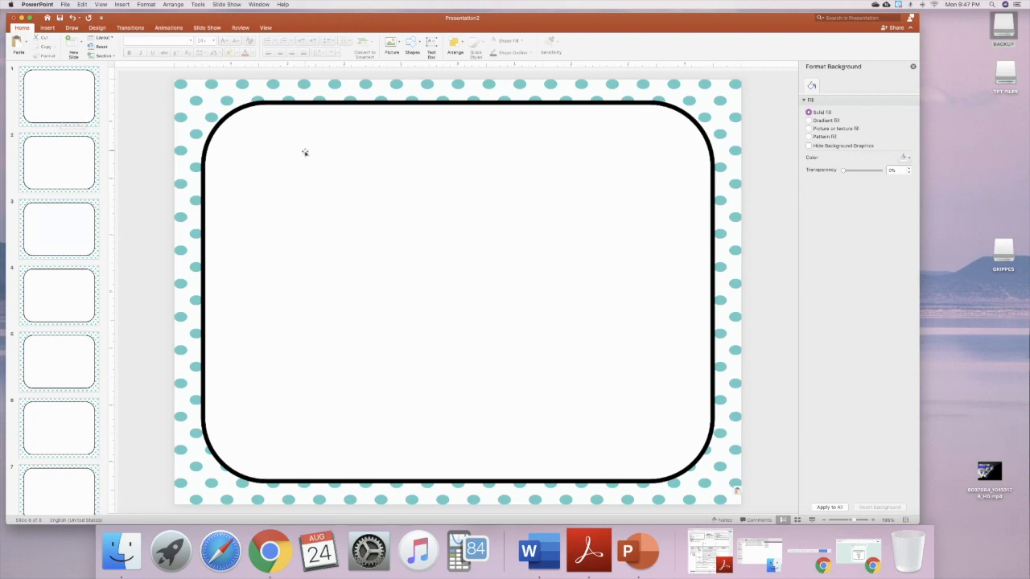
click(432, 45)
drag(241, 163, 674, 353)
text(How many feet in)
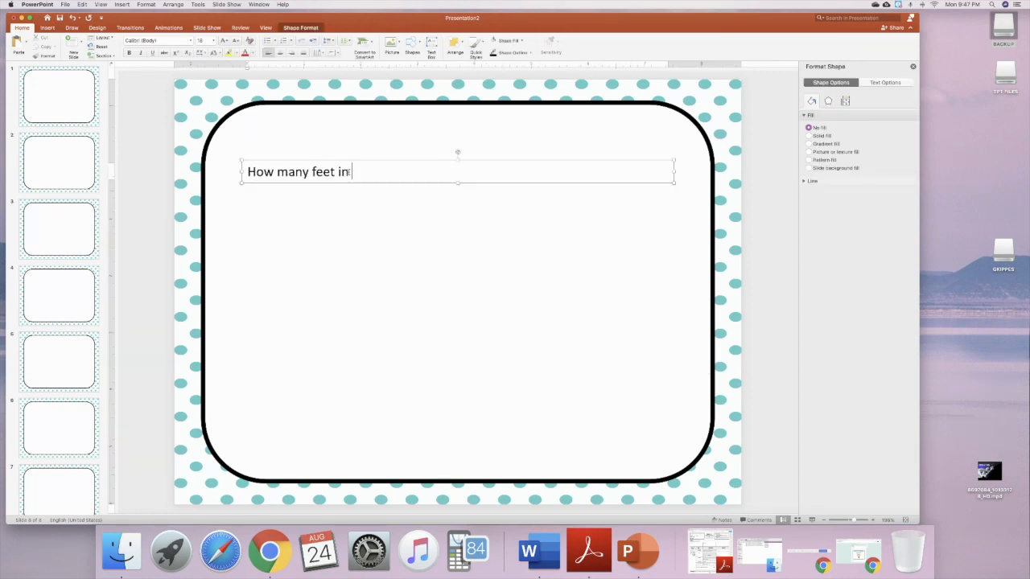
drag(349, 171, 233, 168)
key(BackSpace)
click(262, 162)
key(BackSpace)
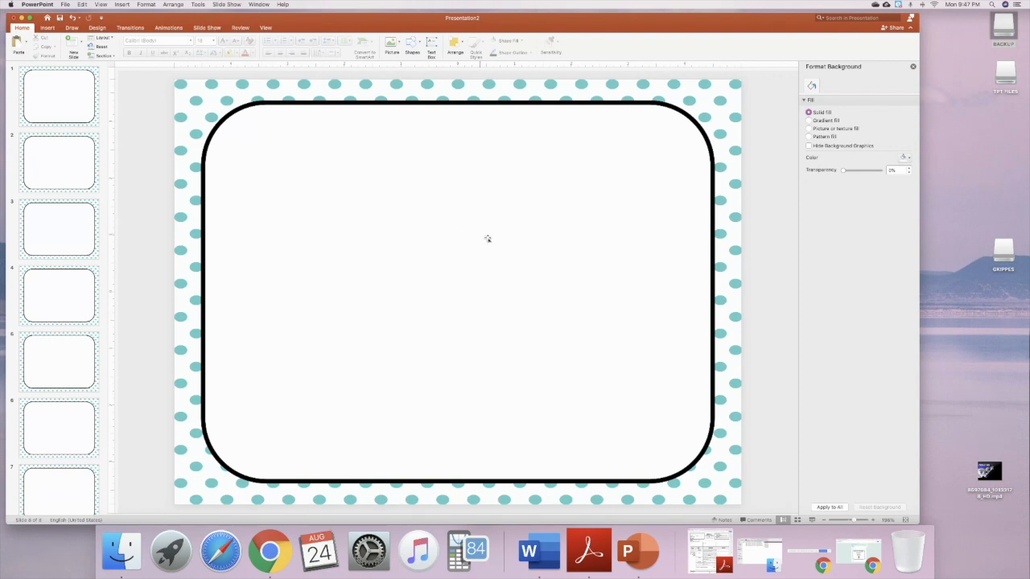
Switch to the 1-1 Expressions vs Equations worksheet PDF and look through it from the first page to the practice problems
click(705, 550)
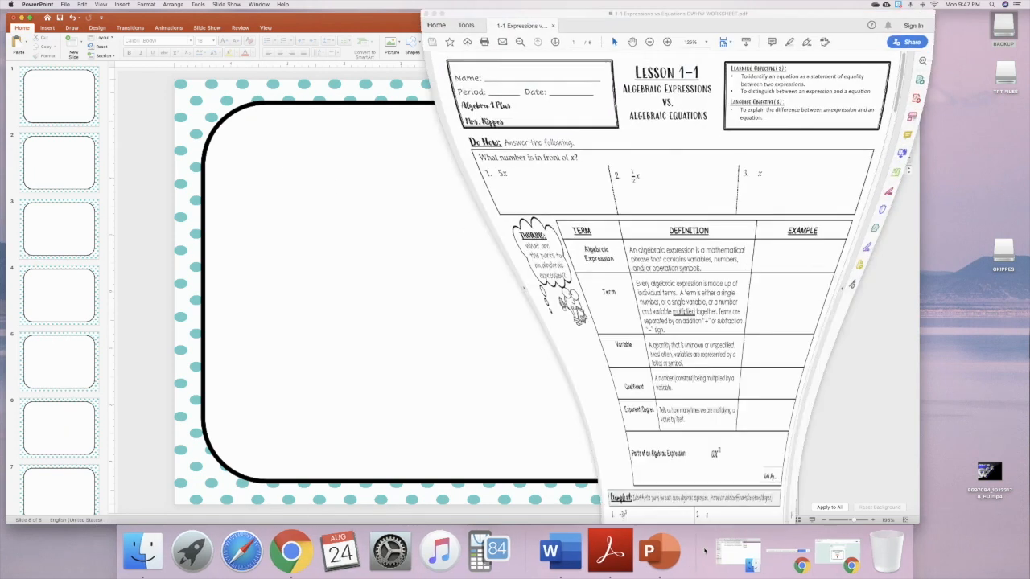
drag(703, 14, 636, 14)
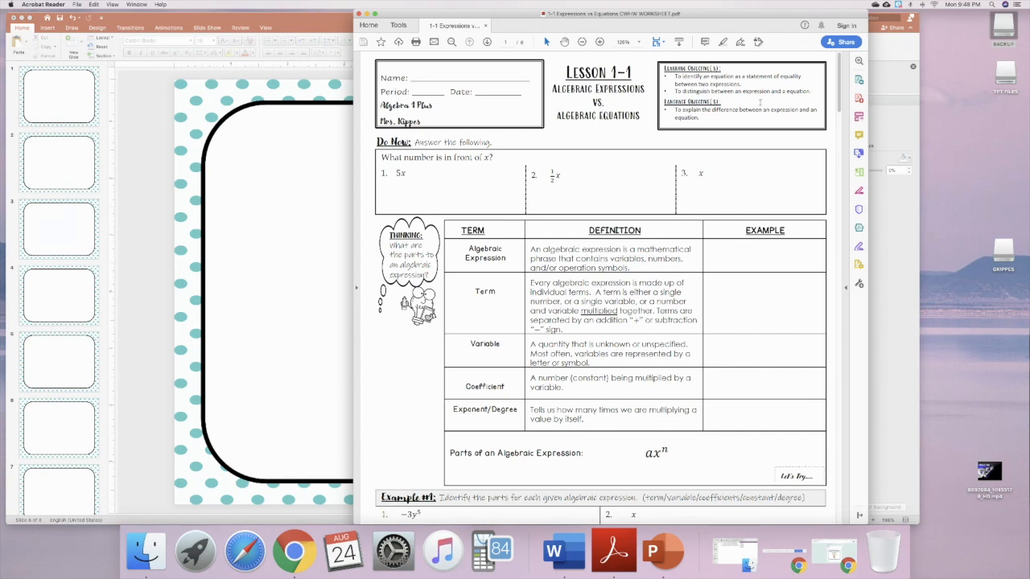
scroll(595, 214, down, 5)
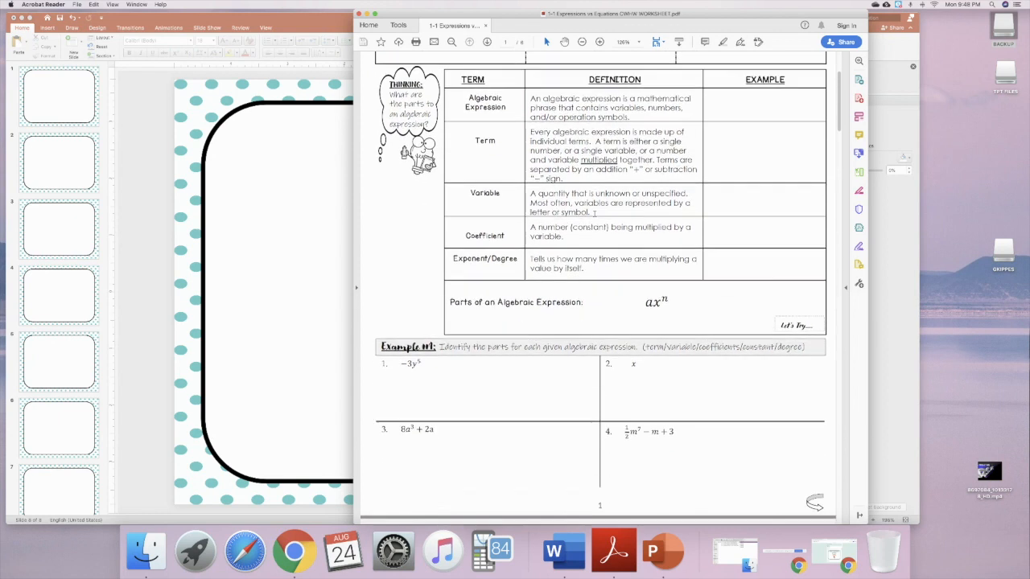
scroll(595, 214, down, 8)
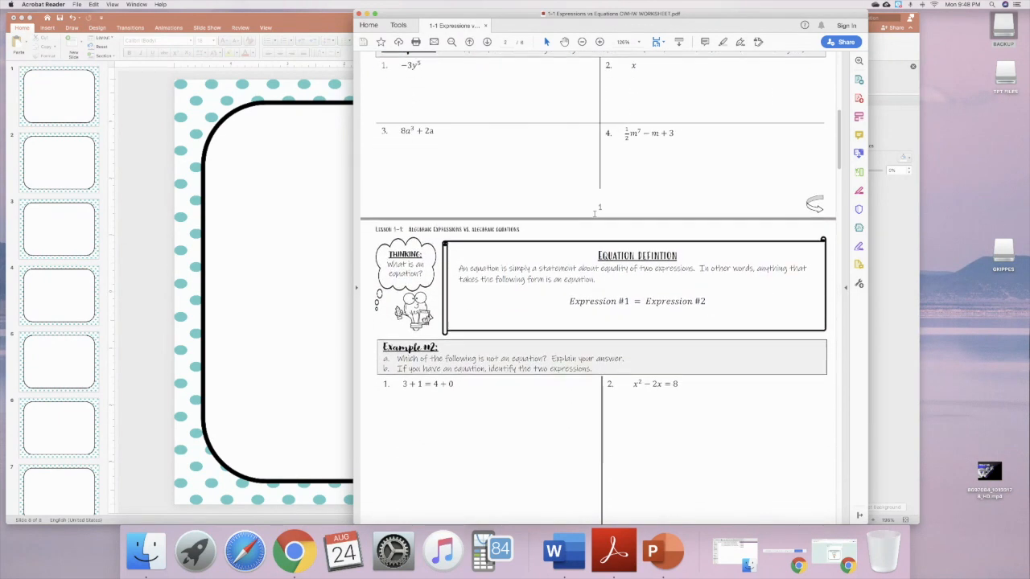
scroll(595, 214, down, 6)
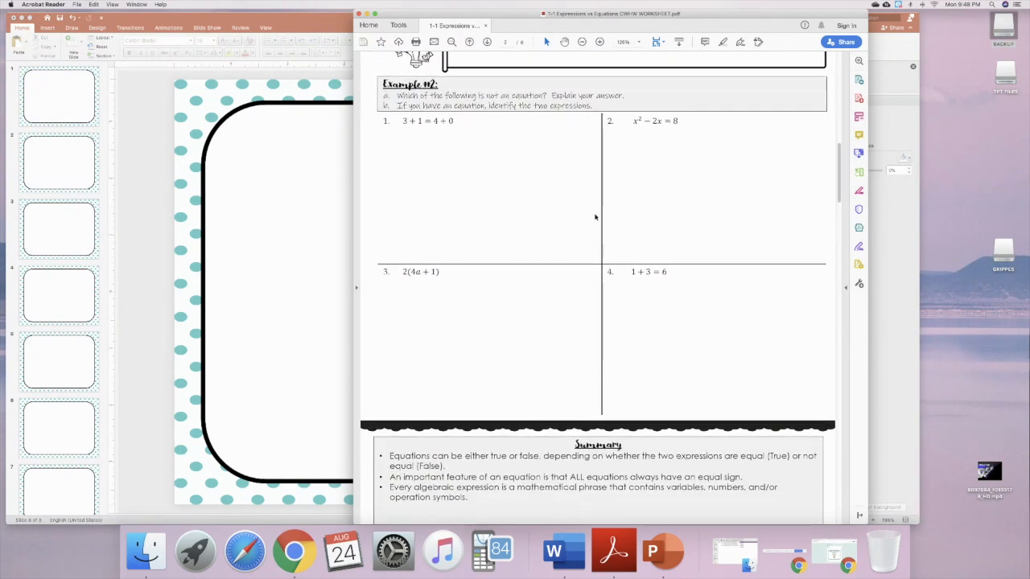
scroll(595, 217, down, 6)
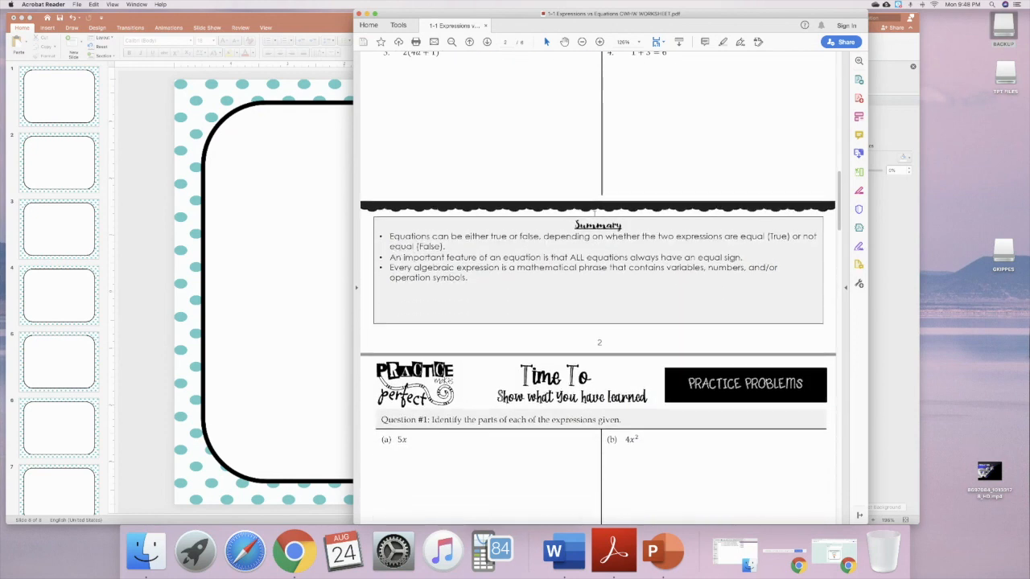
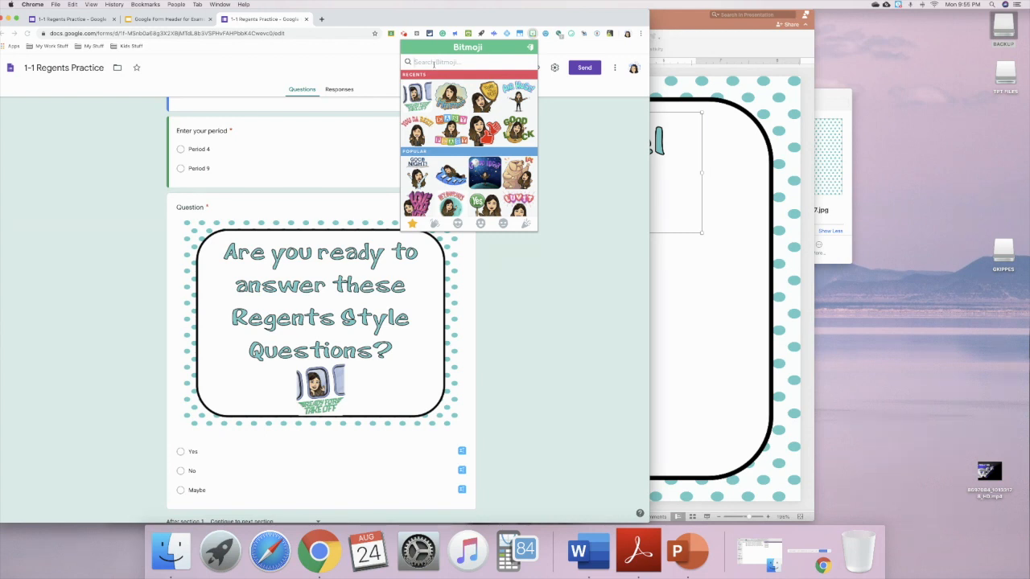
Find a "feeling good" Bitmoji and place the green-stamp sticker below "How do you feel you did?" on the last slide
text(feeling goo)
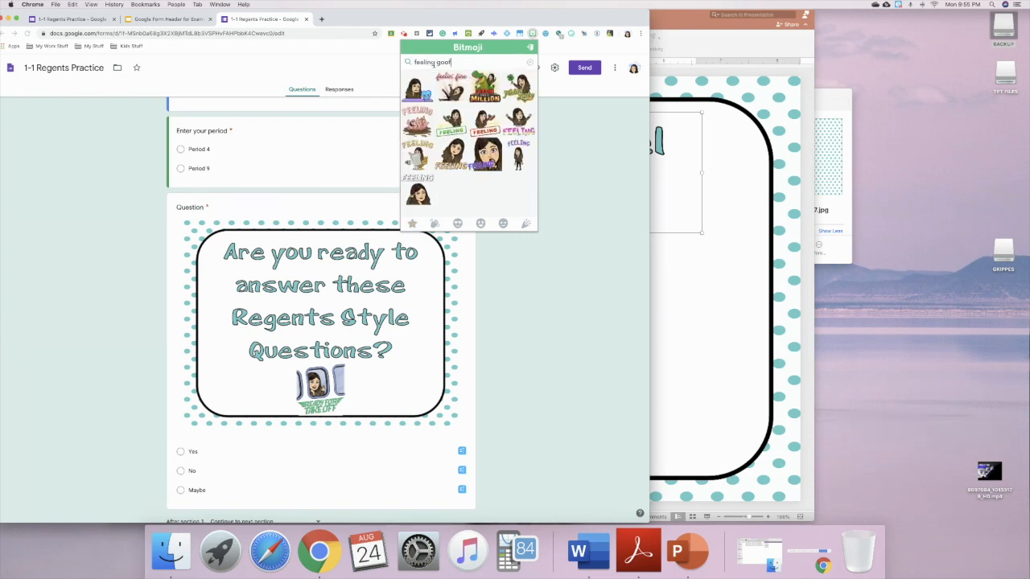
text(d)
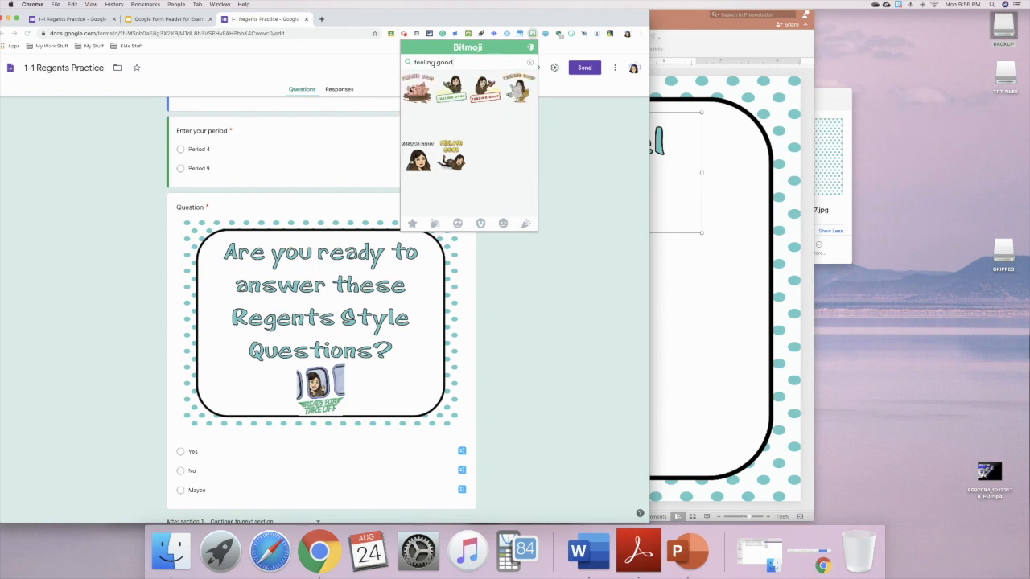
drag(452, 89, 690, 323)
drag(552, 311, 552, 369)
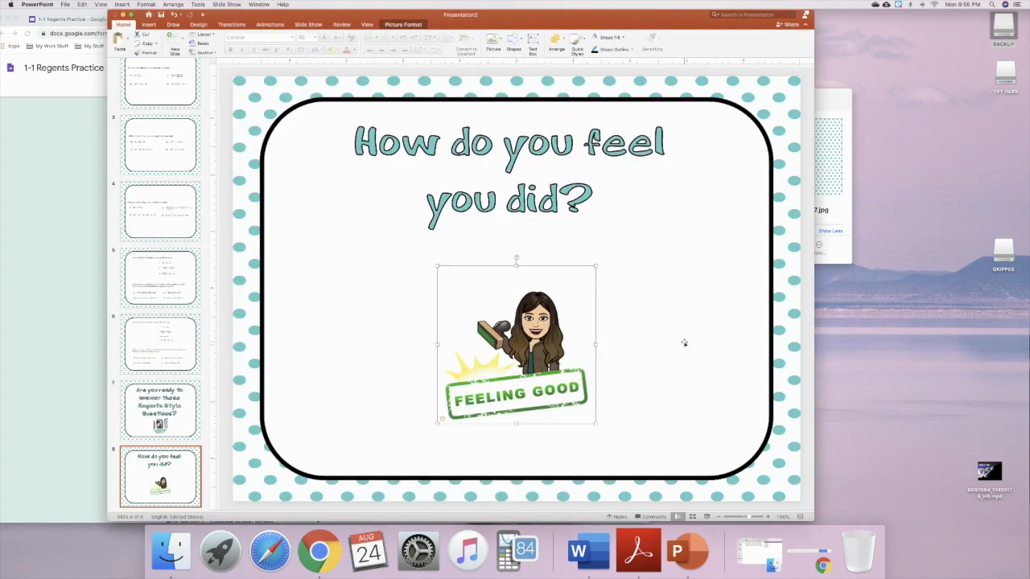
click(251, 74)
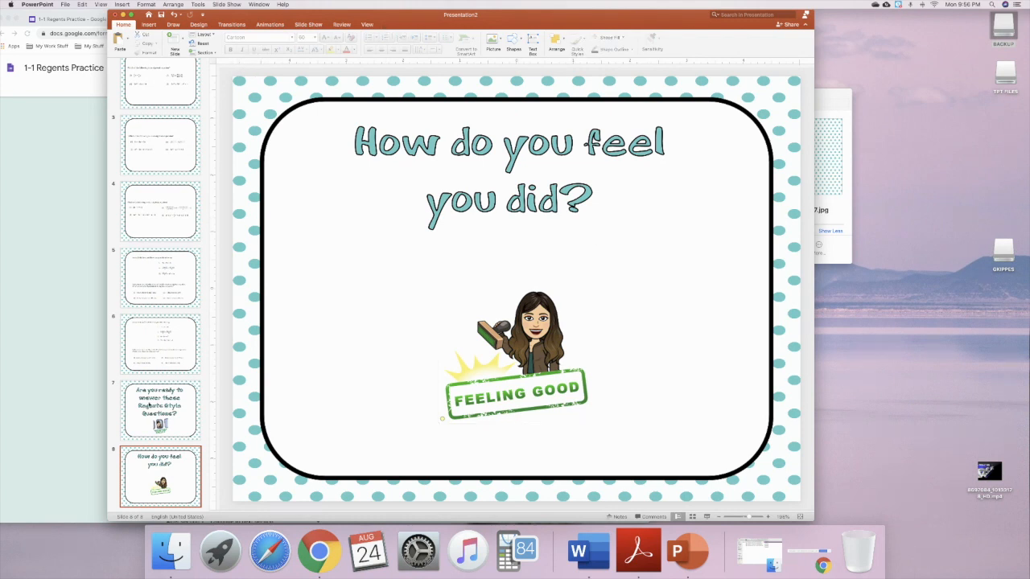
Move the "Are you ready to answer these Regents Style Questions?" slide to the start of the presentation
click(159, 410)
drag(159, 408, 147, 117)
scroll(147, 117, up, 3)
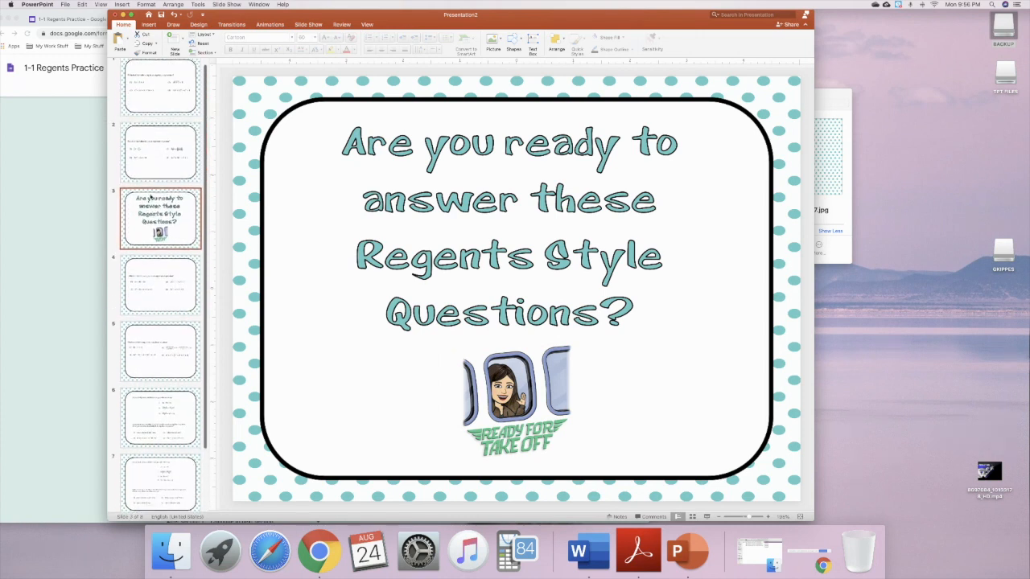
drag(149, 196, 151, 60)
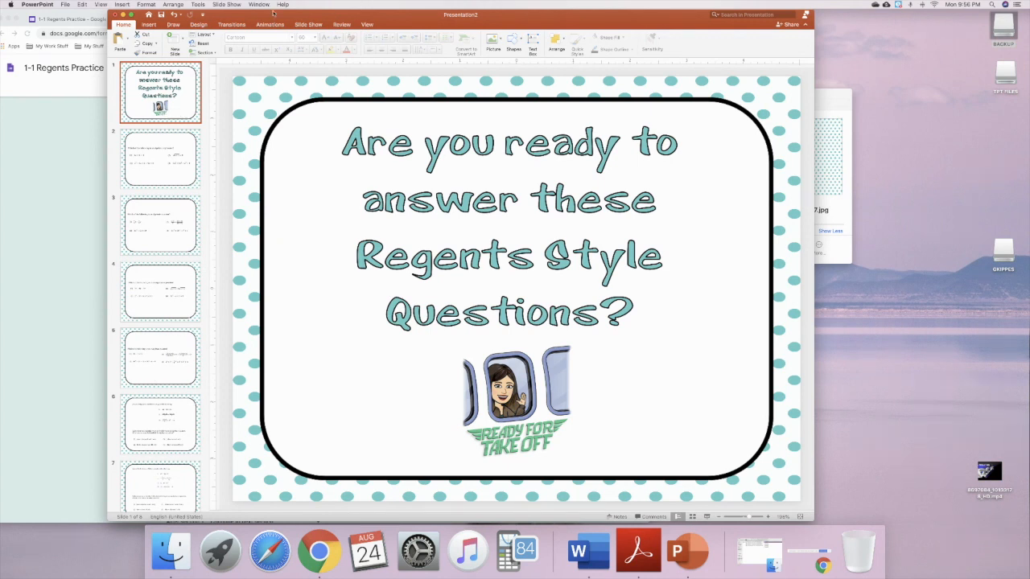
click(65, 4)
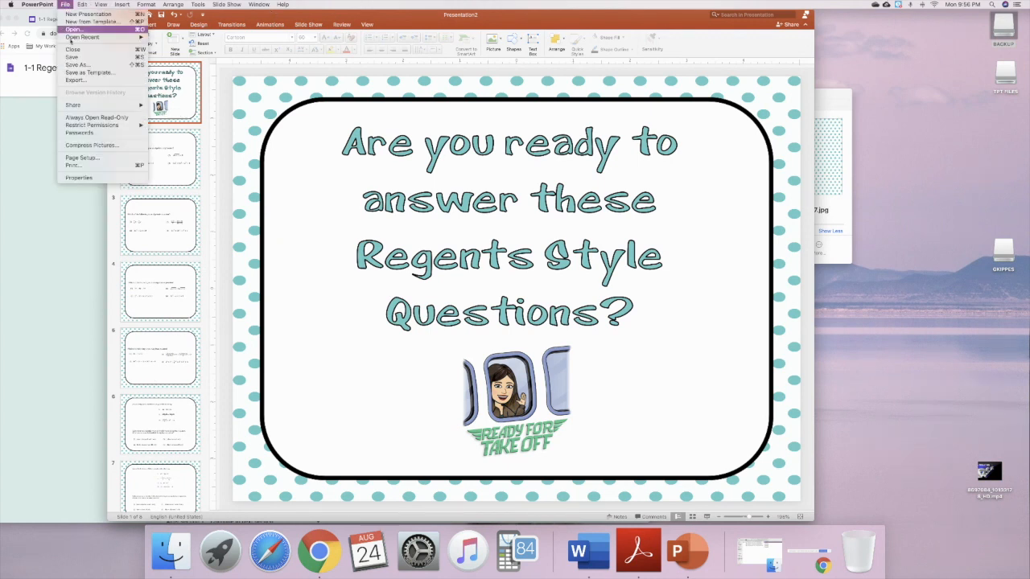
click(82, 68)
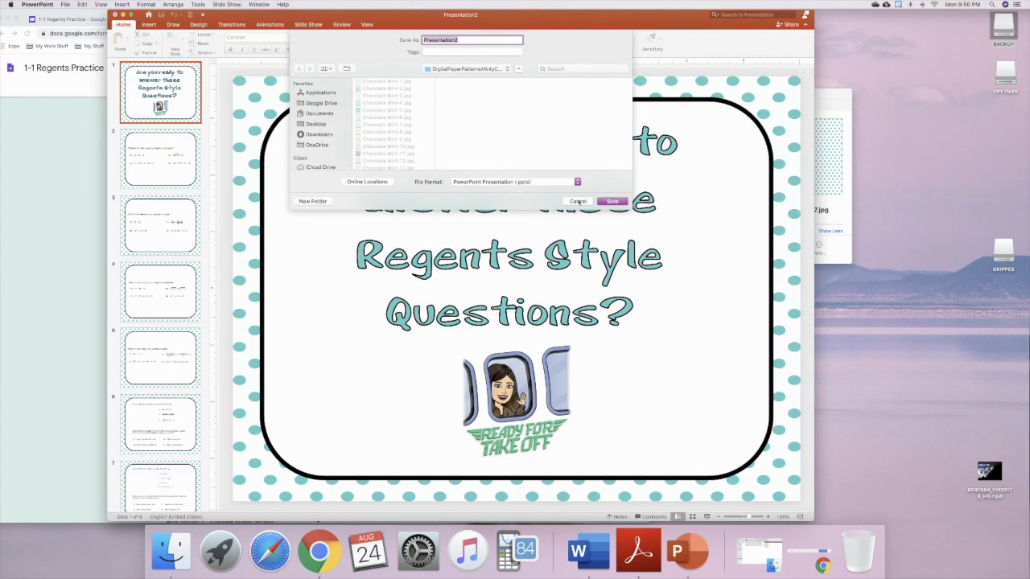
click(578, 202)
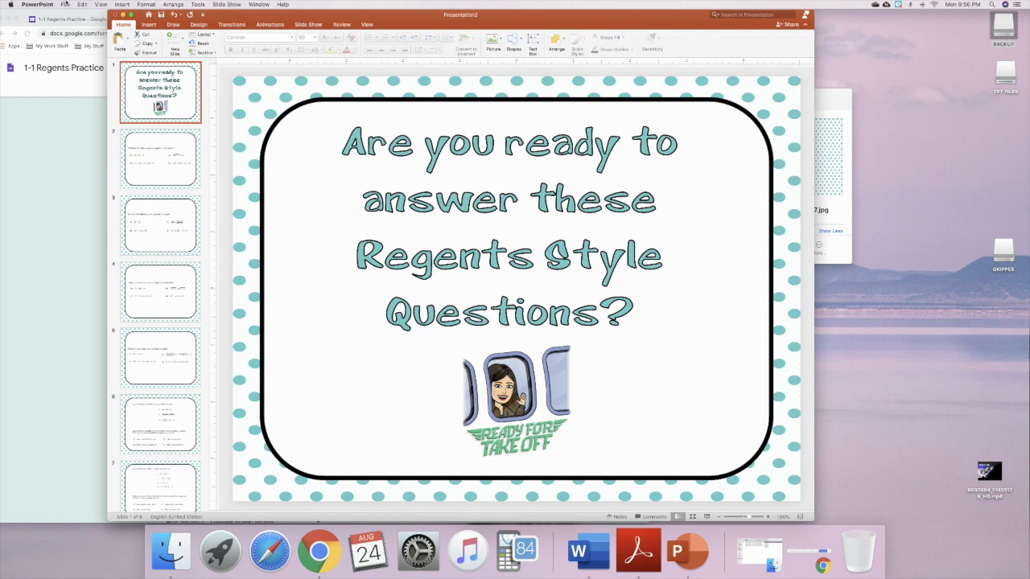
Set up an export of every slide in JPEG format, and cancel it without exporting
click(64, 4)
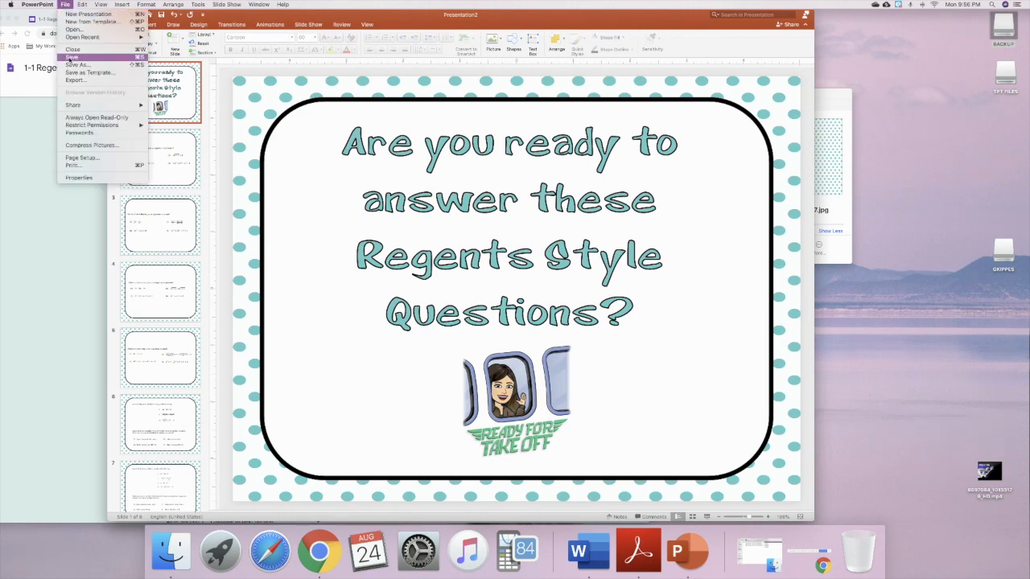
click(80, 81)
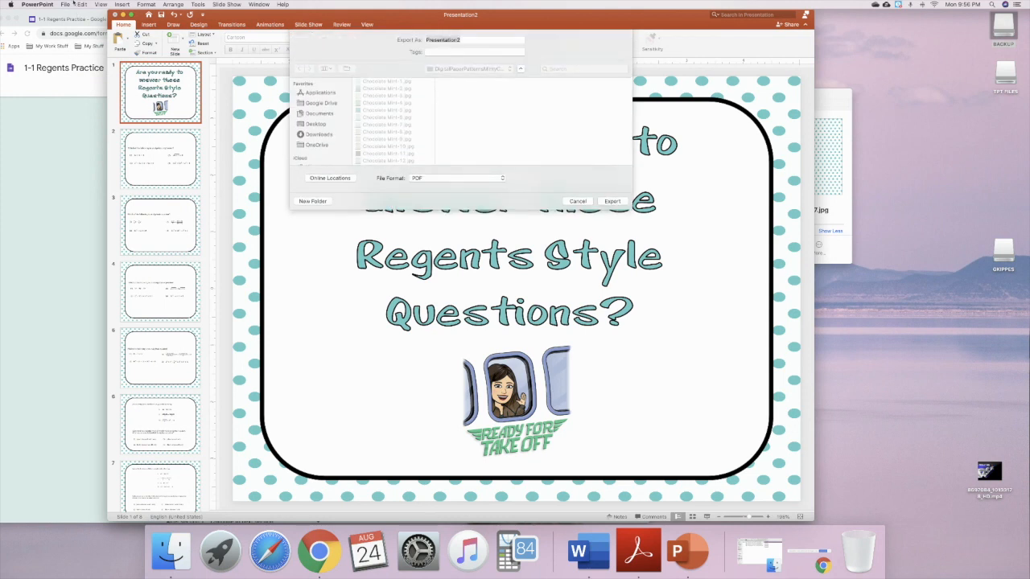
click(487, 179)
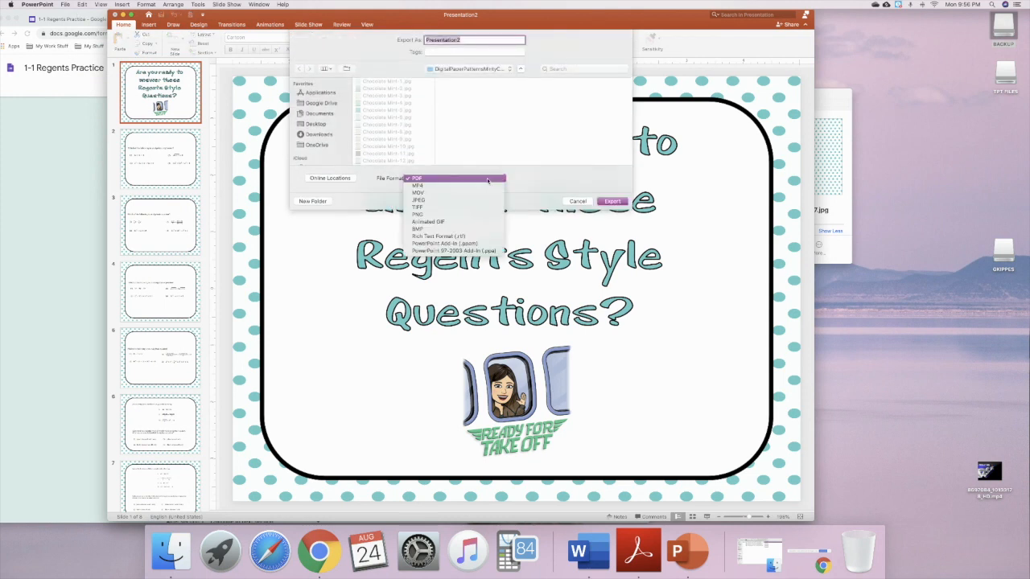
click(429, 199)
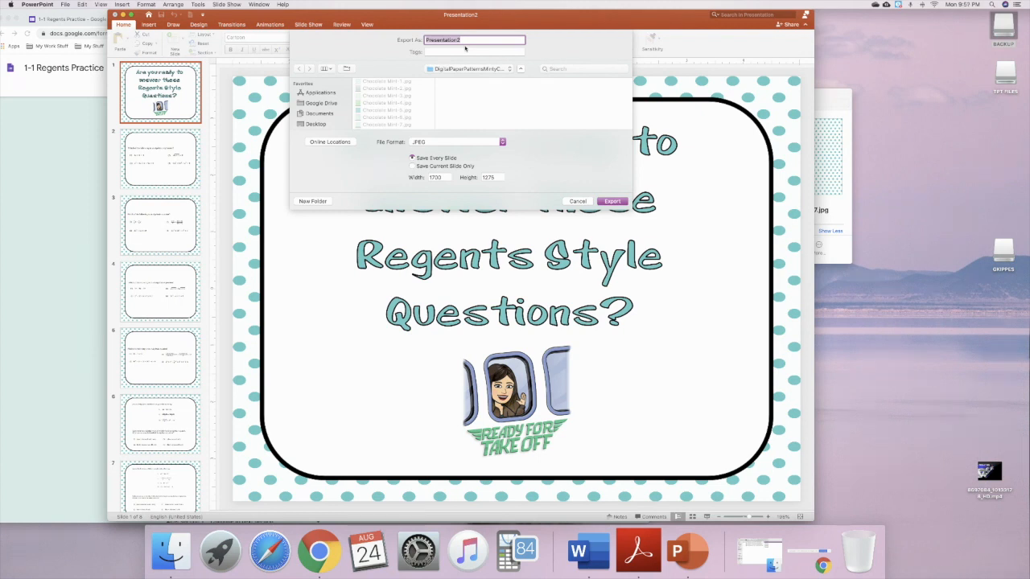
click(578, 201)
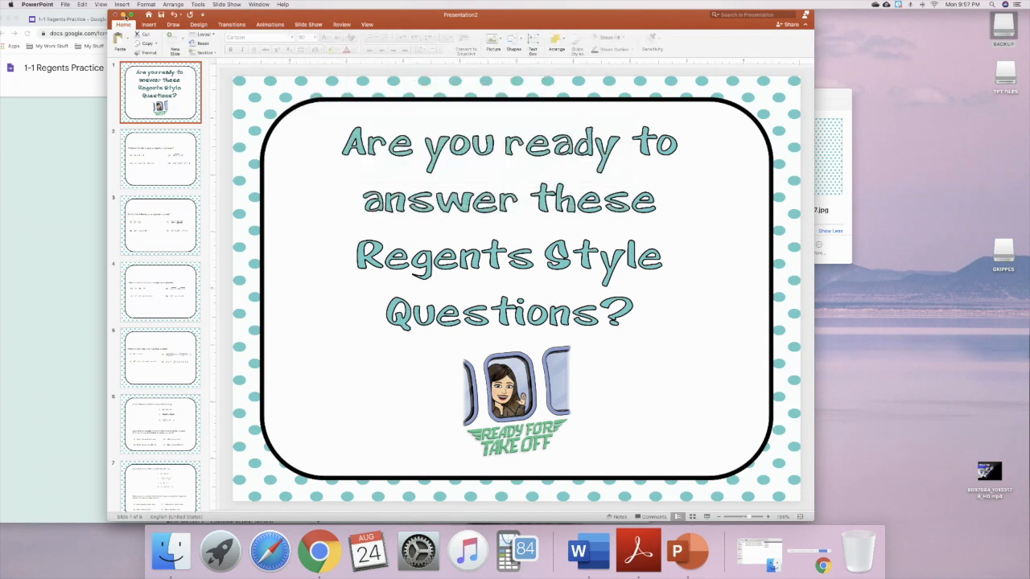
Minimize the presentation, bring up the enlarged Finder window, and select the 1-1 Expressions vs Equations FORM CWHW WORKSHEET folder
click(125, 15)
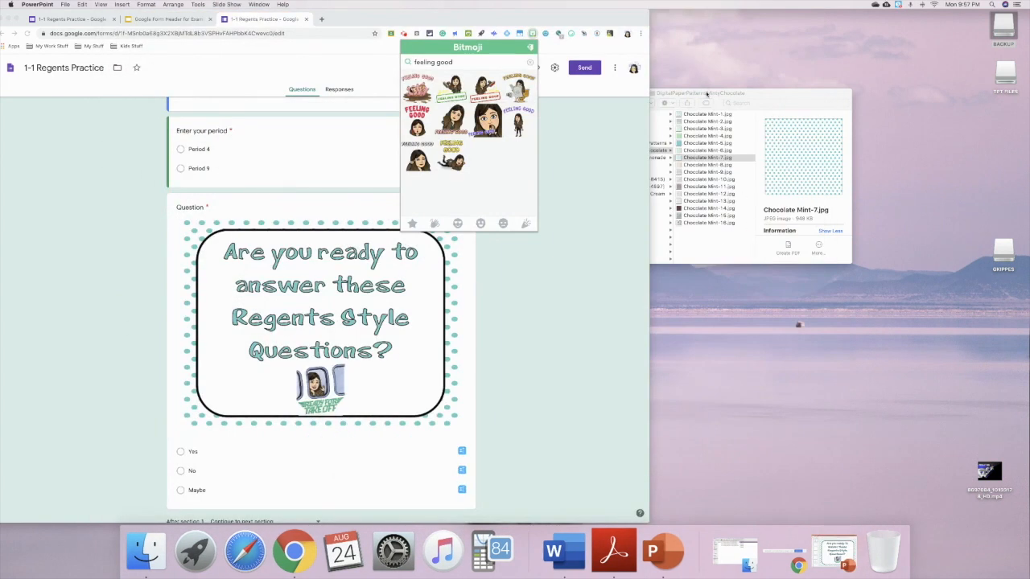
click(728, 557)
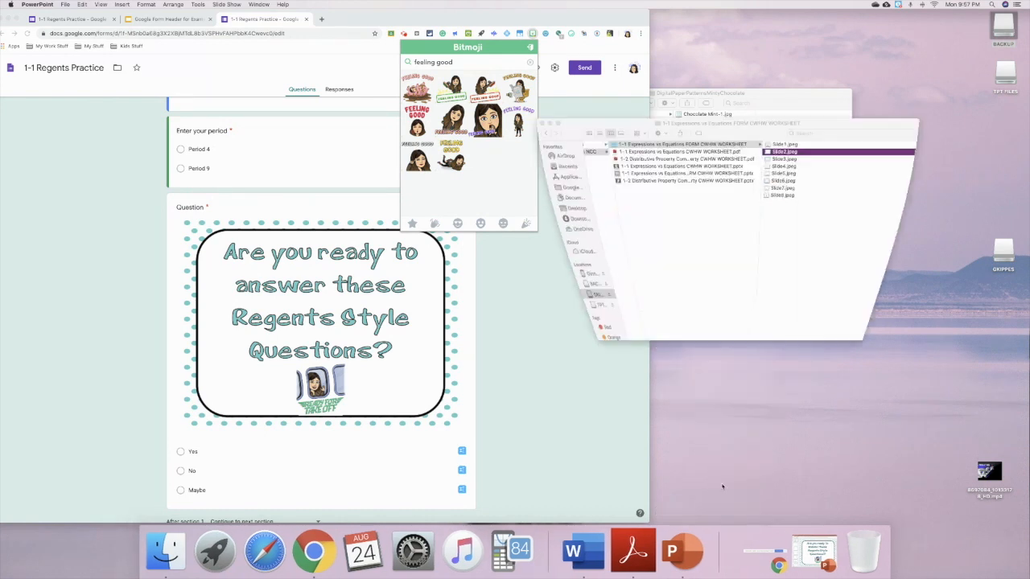
drag(724, 88, 505, 37)
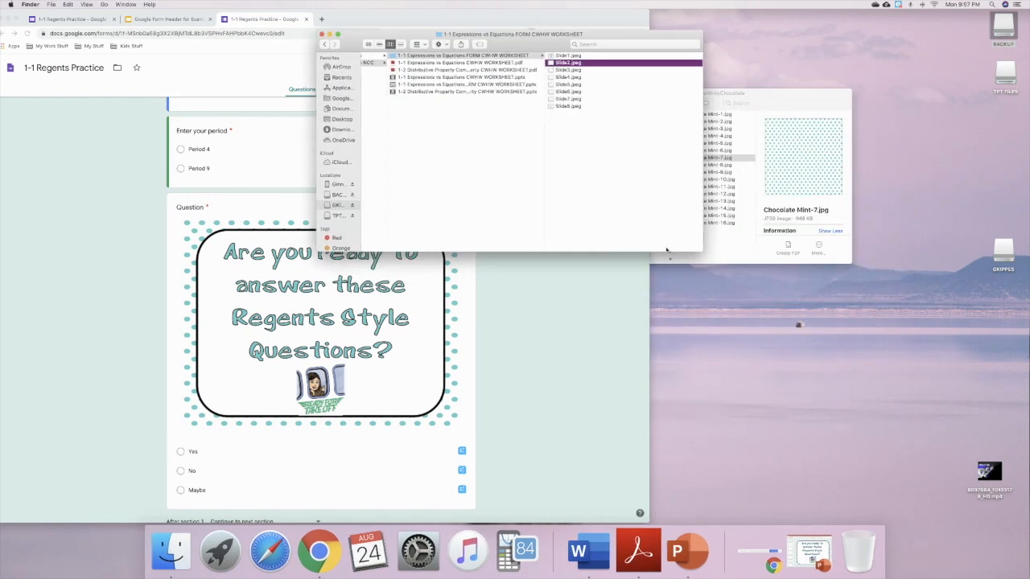
drag(703, 251, 830, 448)
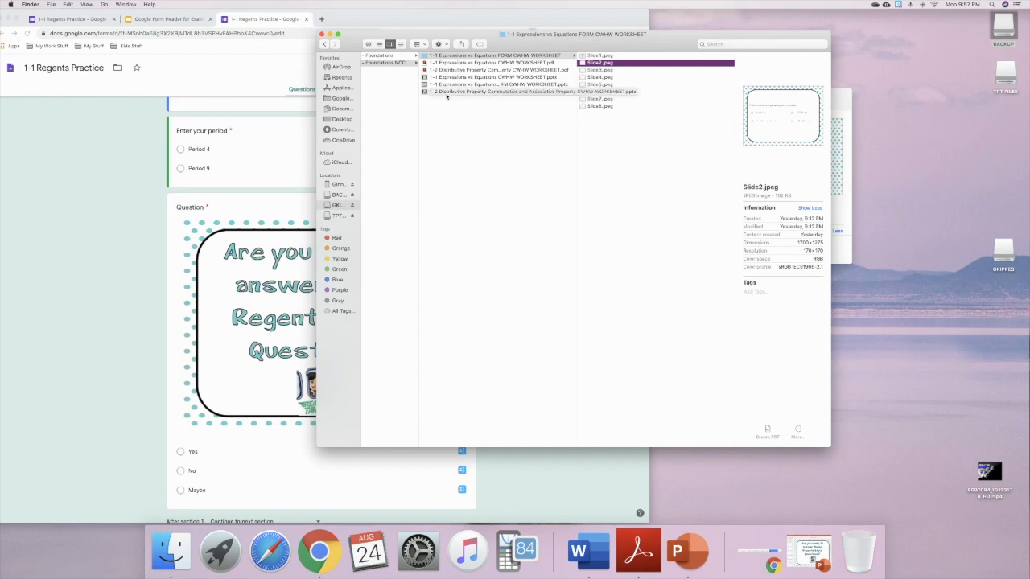
click(427, 60)
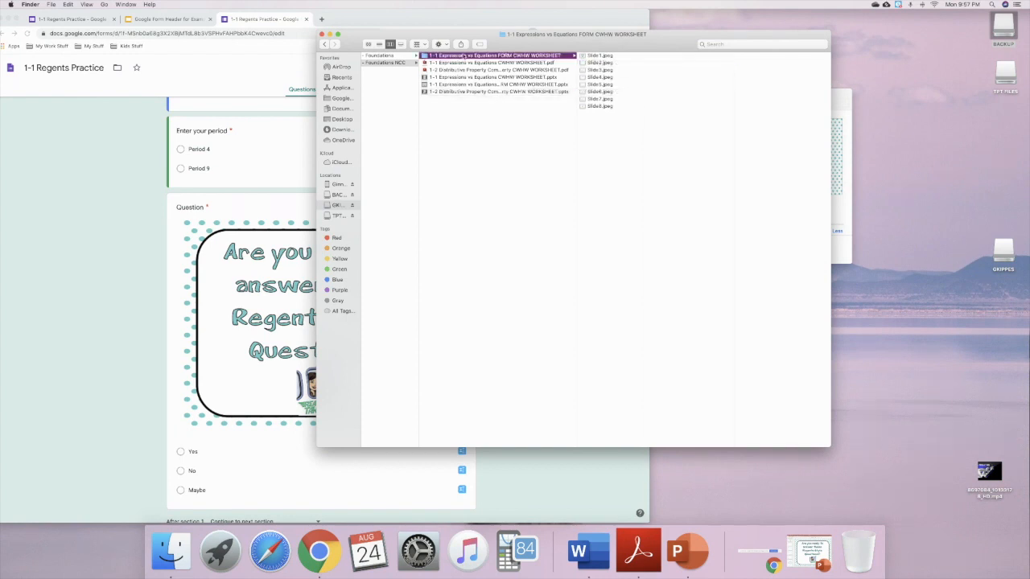
Preview the exported slide images one by one from Slide1.jpeg to Slide8.jpeg and return to Slide1.jpeg
click(612, 56)
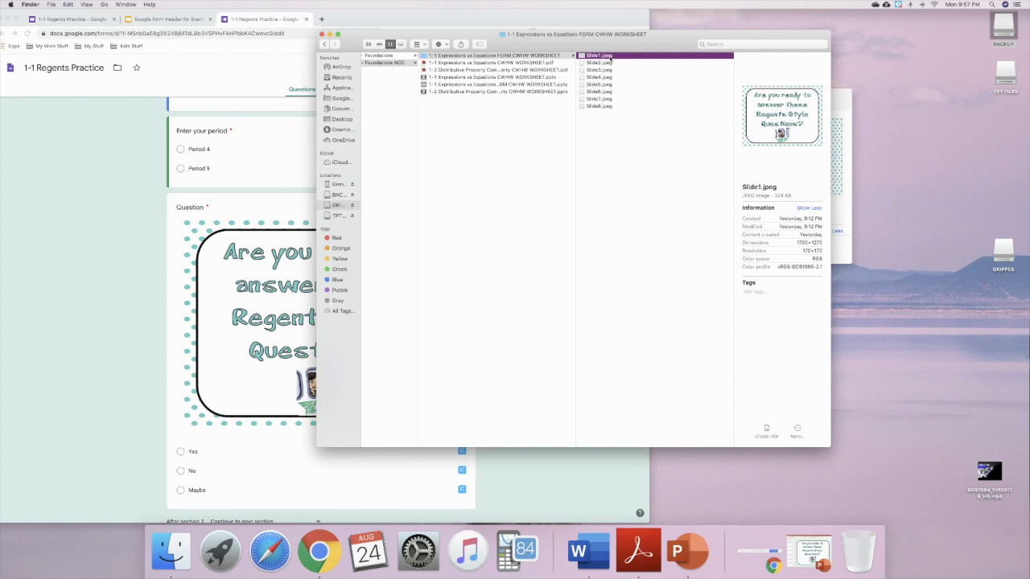
key(Down)
key(Down)
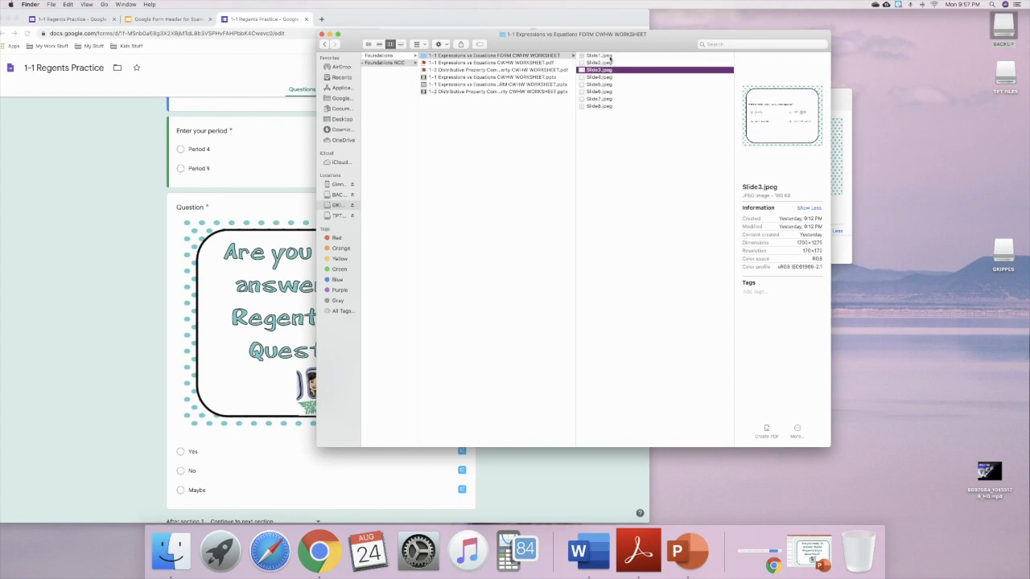
key(Down)
key(Down)
key(Down)
key(Down)
key(Down)
key(Up)
key(Up)
key(Up)
key(Up)
key(Up)
key(Up)
key(Up)
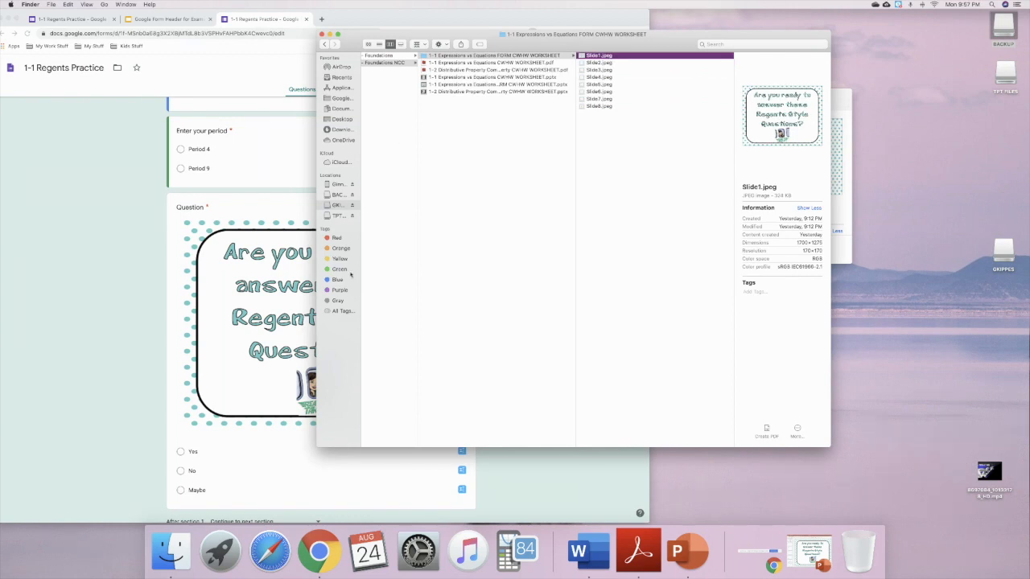
Switch to the 1-1 Regents Practice form in Chrome, bring its window fully on screen and widen it
click(124, 229)
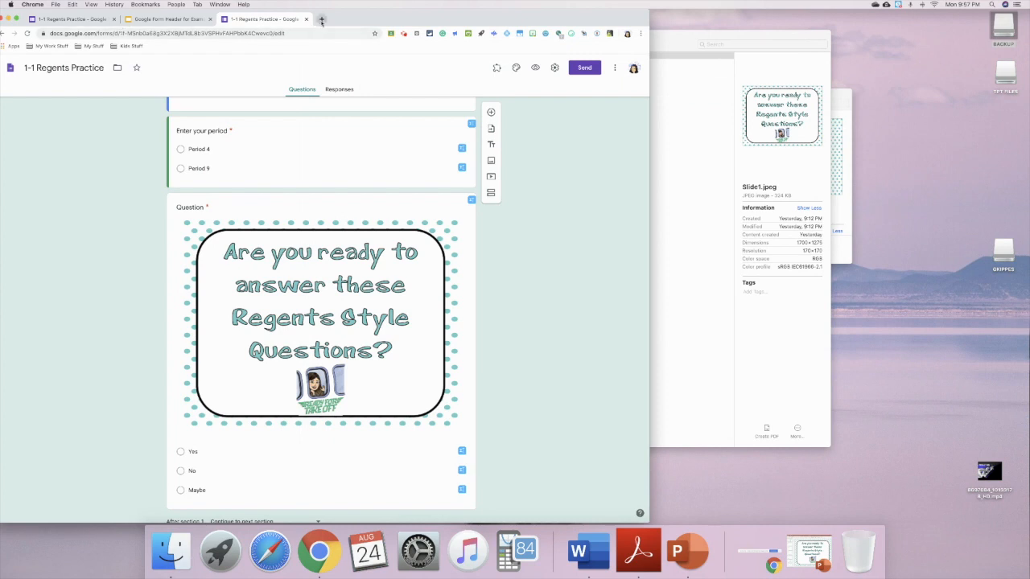
drag(330, 19, 442, 20)
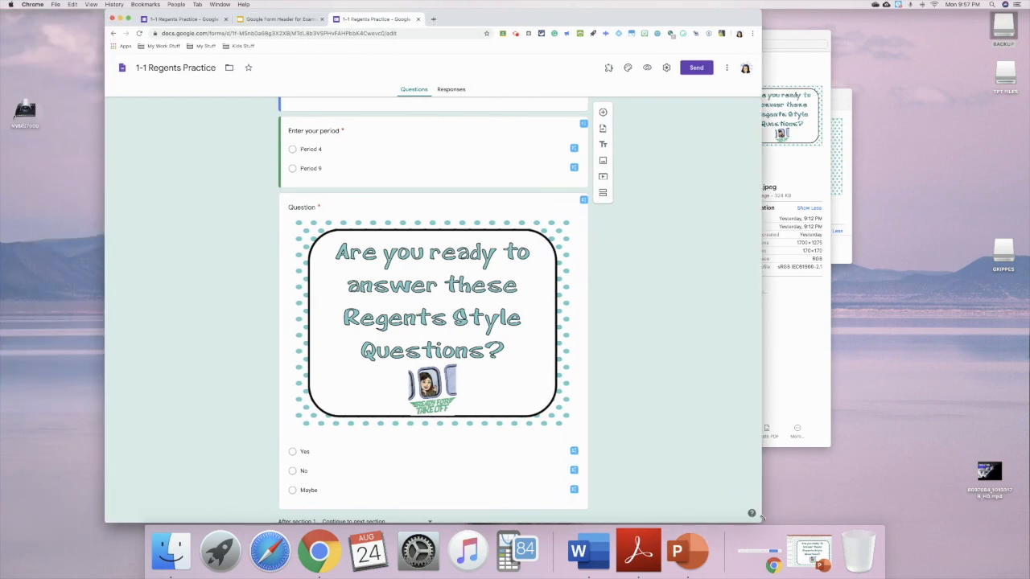
drag(764, 519, 976, 517)
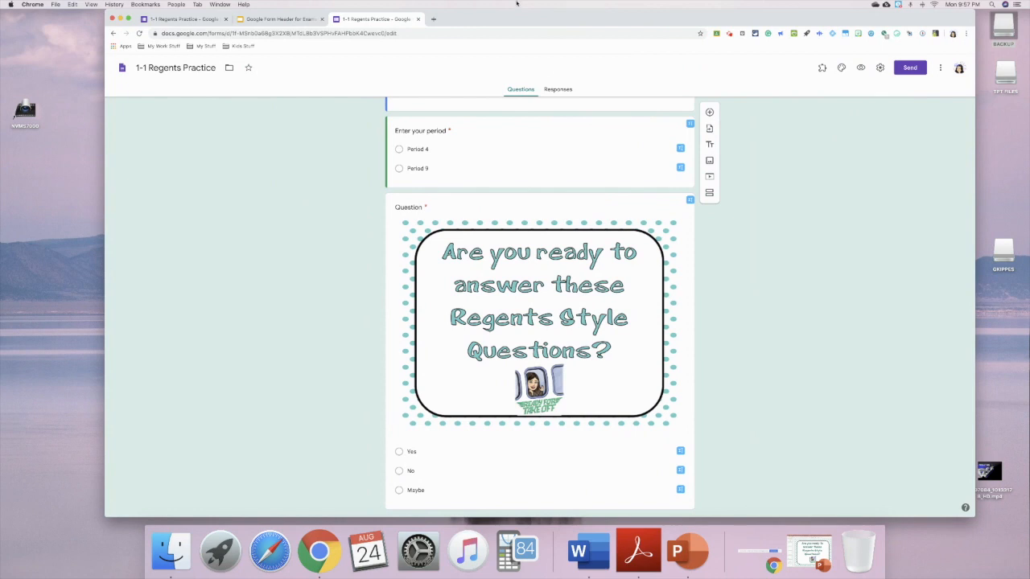
Move the browser window aside and create a blank Google Form in a new tab through form.new
drag(430, 19, 337, 20)
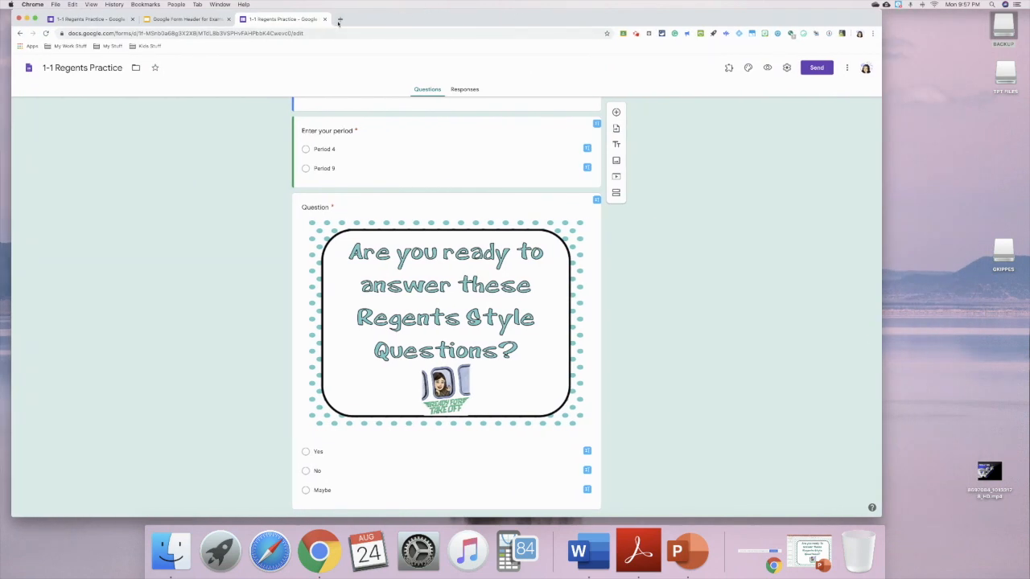
click(339, 19)
click(343, 33)
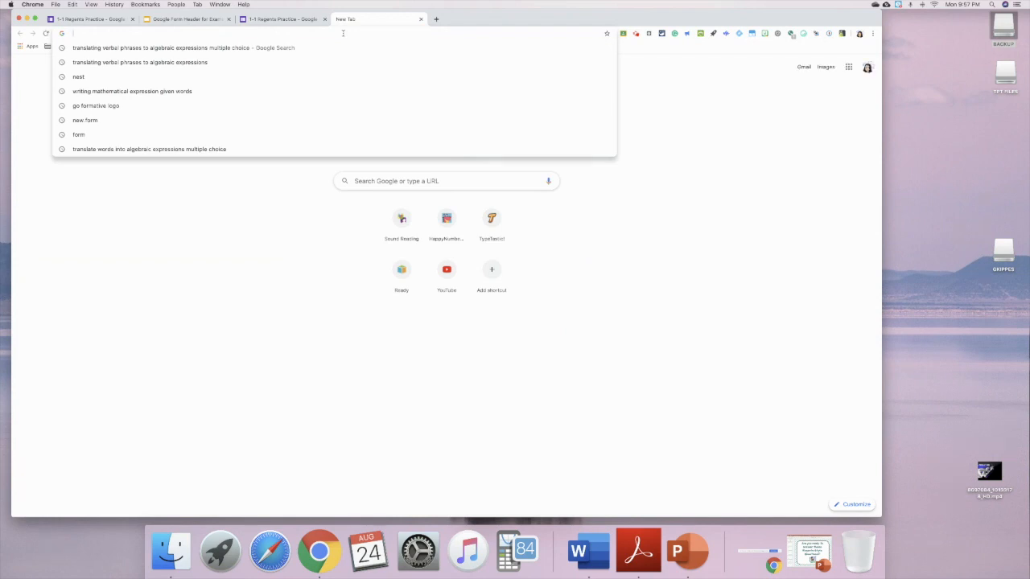
text(form.new)
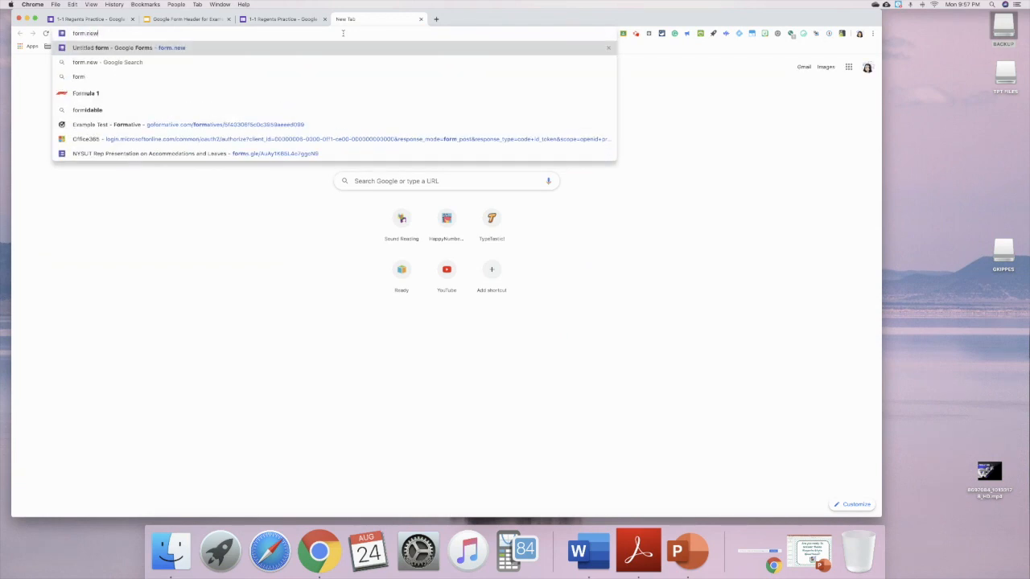
key(Return)
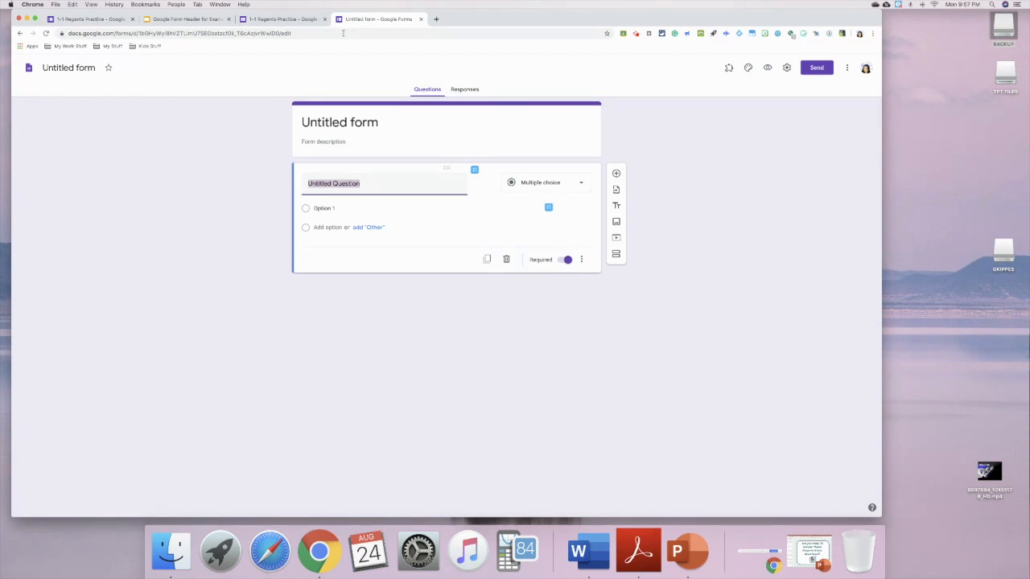
Name the untitled form "1-1 Regents Practice" and apply that name as the form's title
click(94, 68)
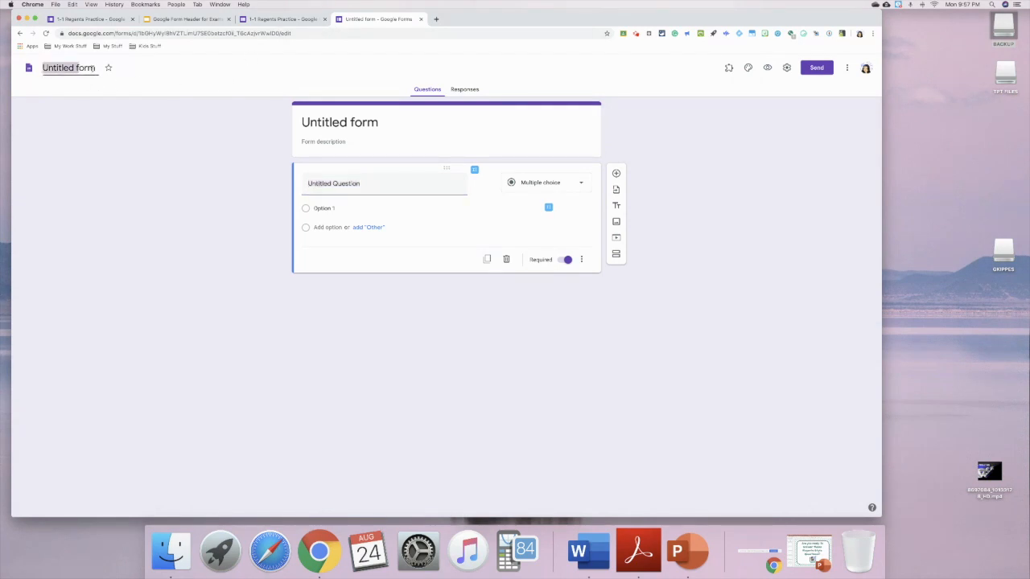
text(1-1)
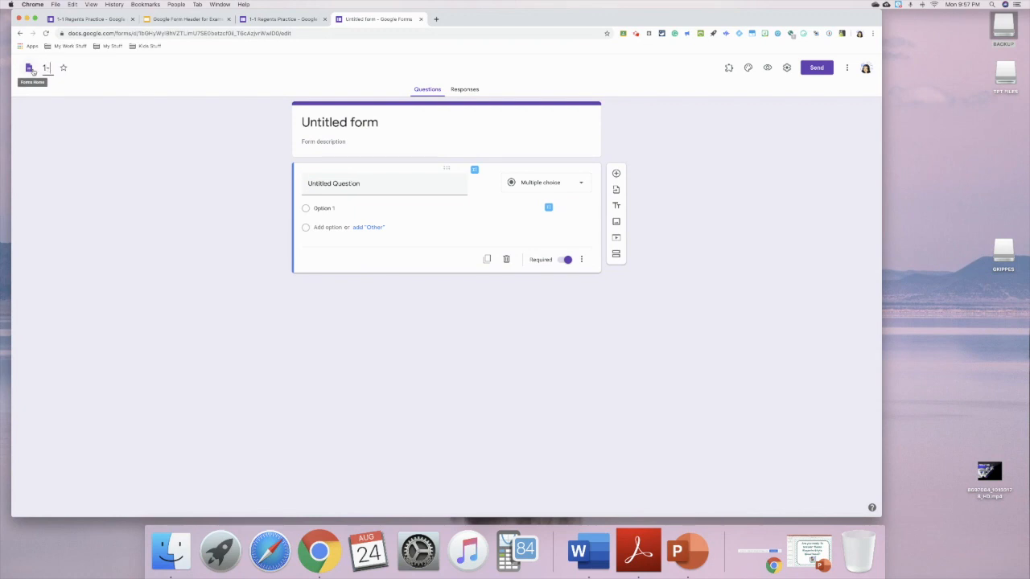
text( Regents Practice)
click(318, 142)
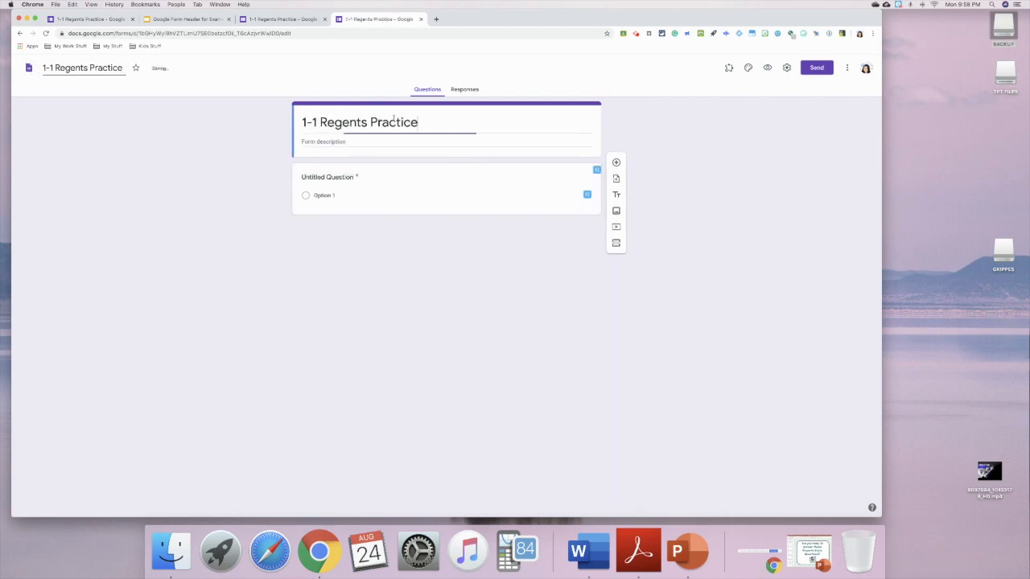
Enter "Answer each question below." as the form description
click(317, 142)
text(ere)
key(BackSpace)
key(BackSpace)
key(BackSpace)
text(er)
key(BackSpace)
key(BackSpace)
text(A)
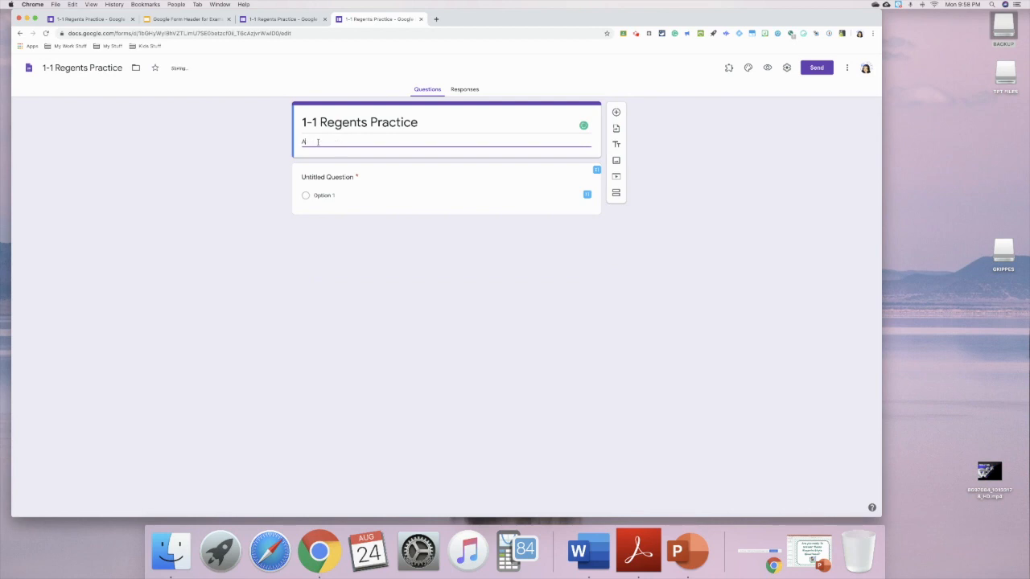
text(nswer each question below.)
Change the untitled question into the short-answer prompt "Enter your Full Name (First and Last)"
click(322, 179)
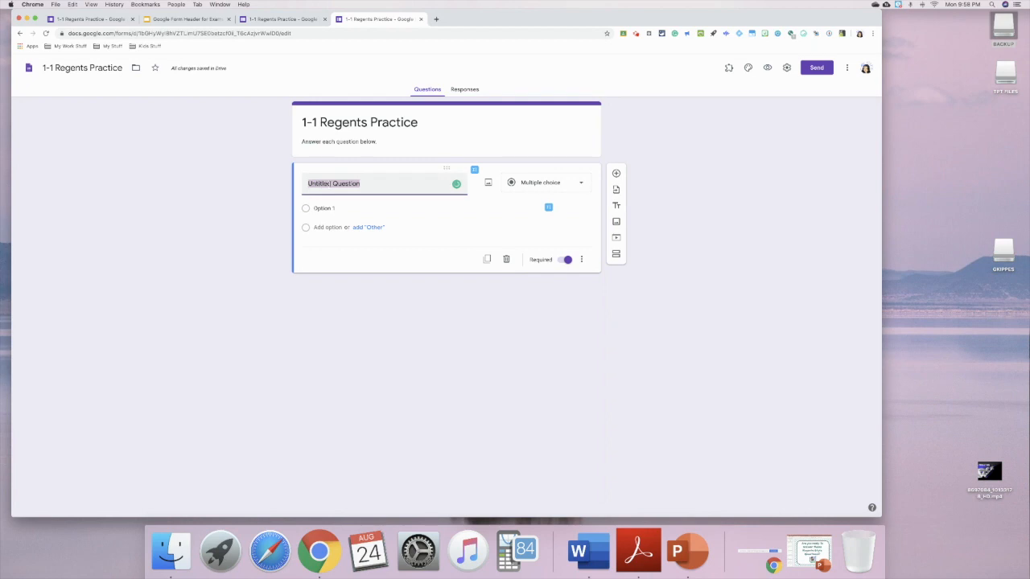
key(BackSpace)
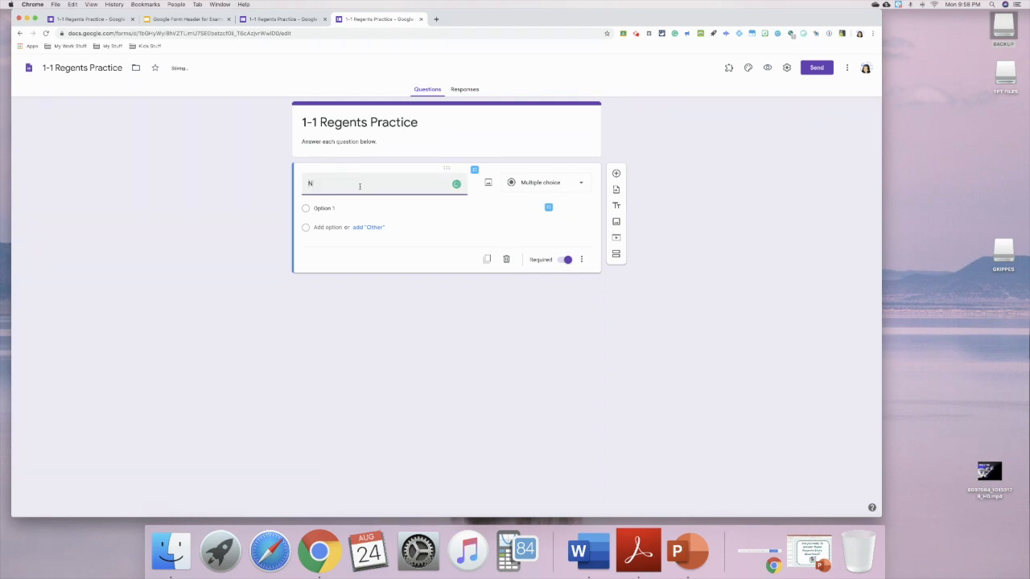
text(Enter)
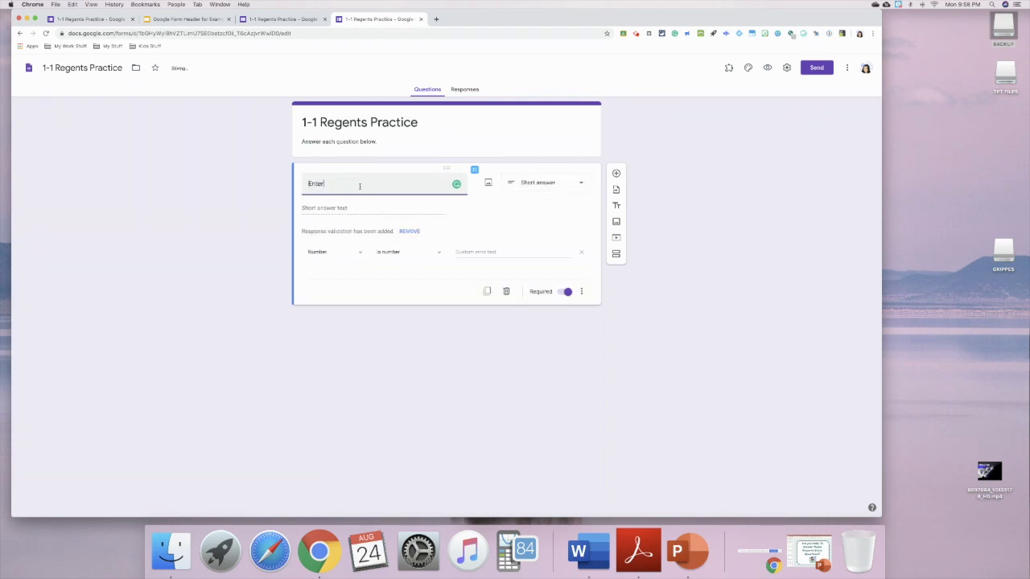
text( your Full Name(Fir)
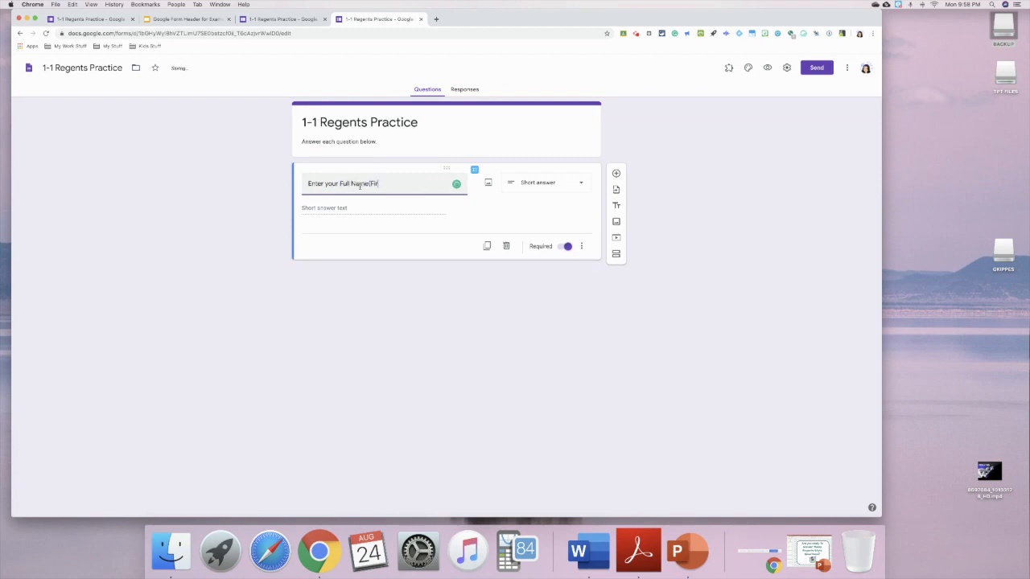
text(st and Last)
Add a multiple-choice question "Enter your period" with the options Period 4 and Period 9
click(616, 175)
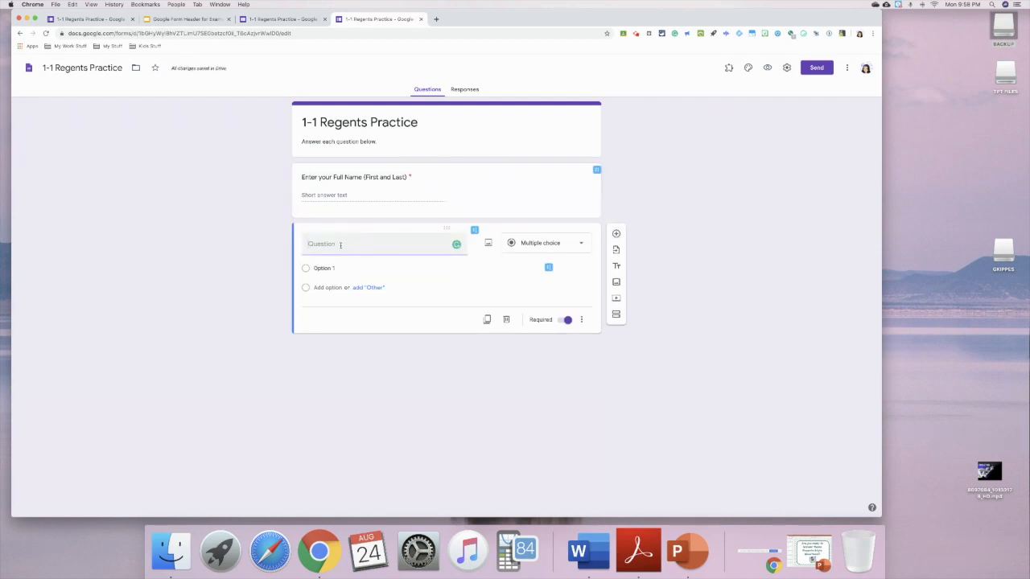
text(Enter your period)
click(332, 268)
text(Period)
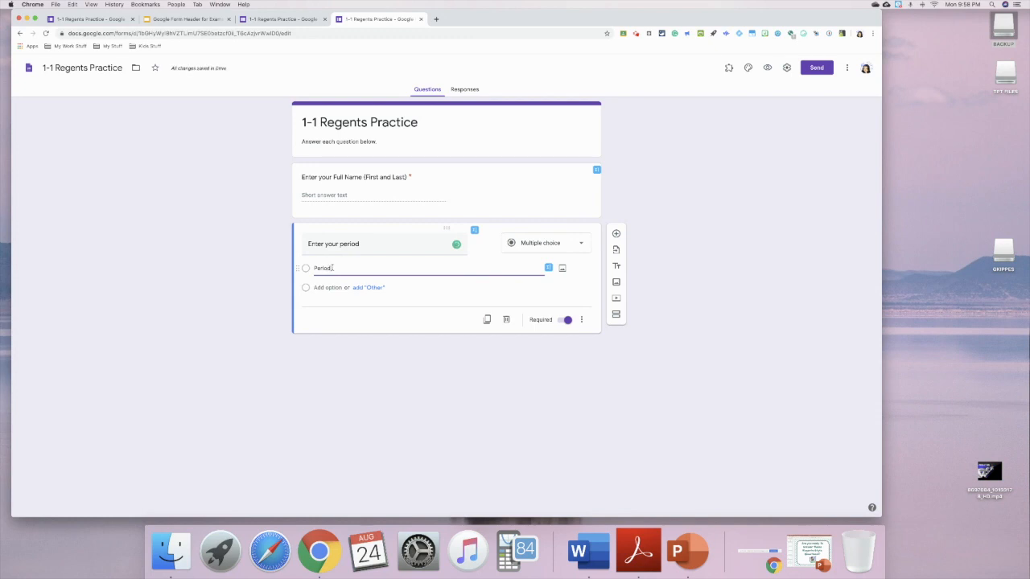
text( 1)
click(326, 287)
text(Period 9)
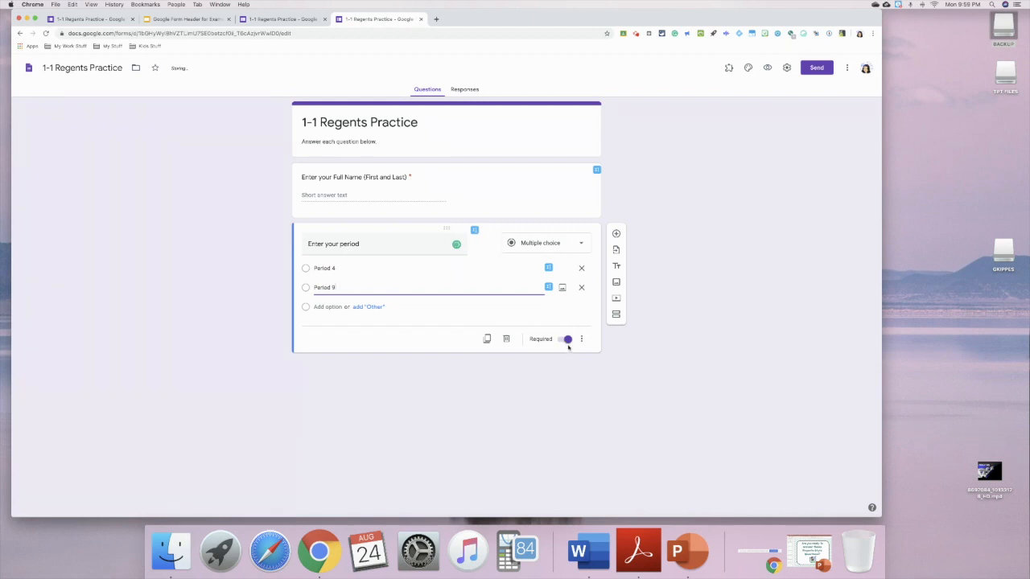
Add another question and upload Slide1.jpeg from the Finder window as its image, arranging the two windows side by side
click(616, 235)
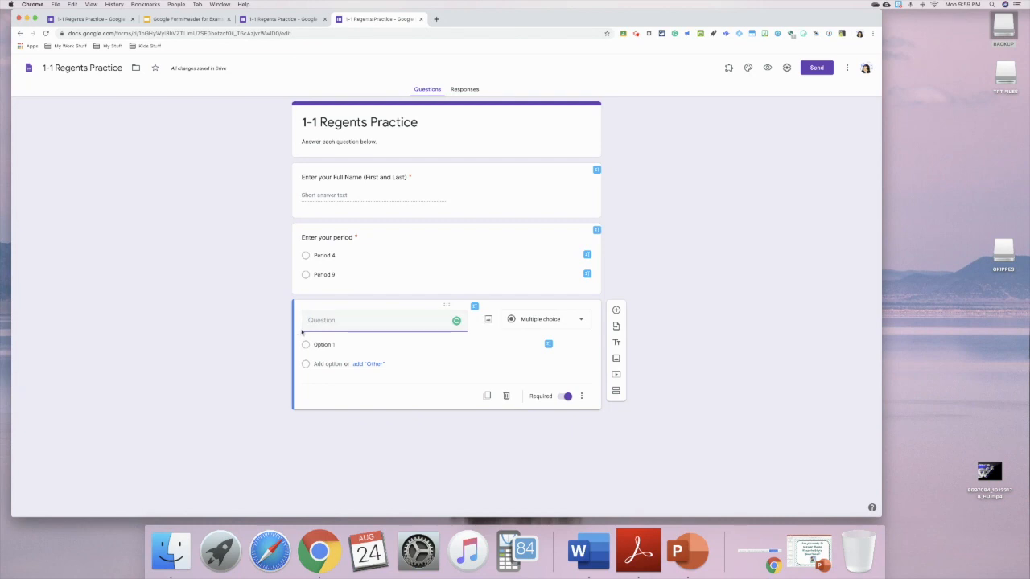
click(488, 322)
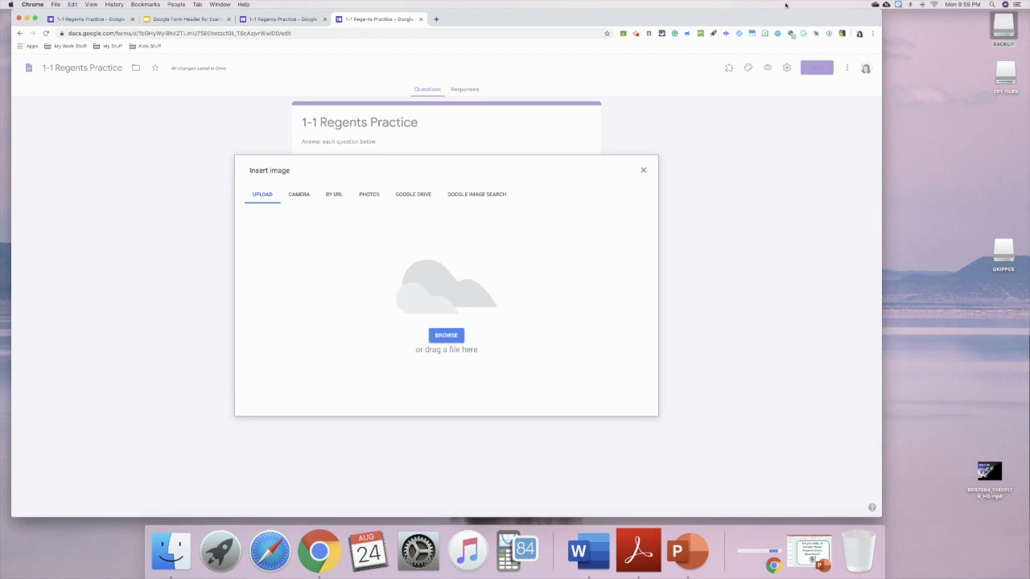
drag(786, 13, 629, 14)
drag(789, 38, 992, 10)
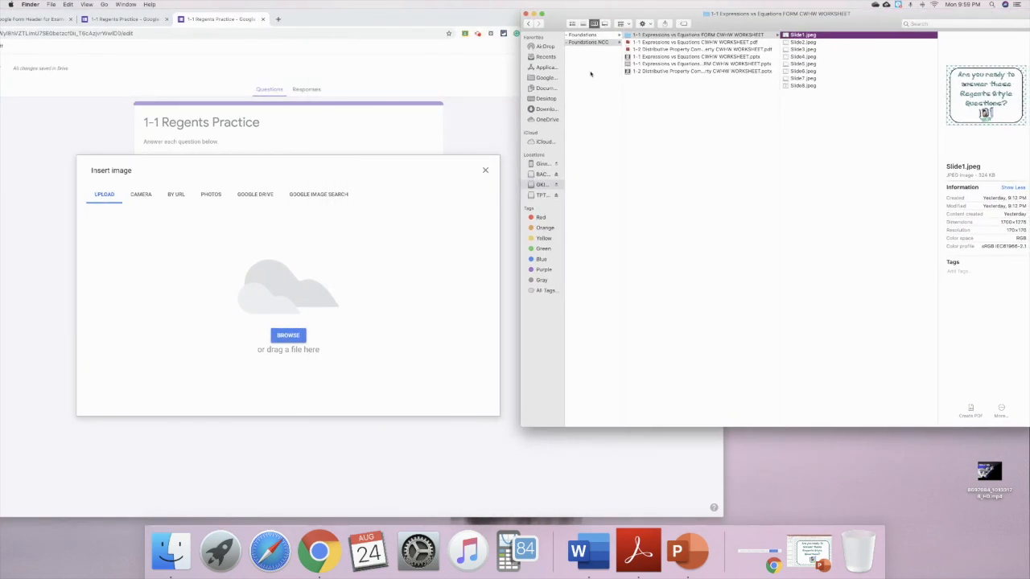
drag(496, 10, 544, 13)
drag(803, 36, 365, 265)
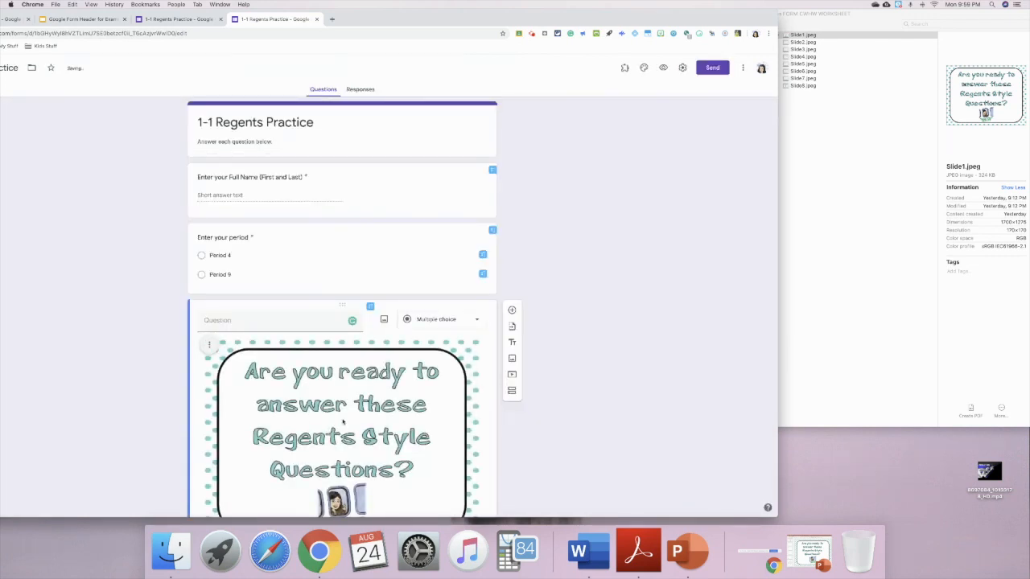
Give the "Are you ready" image question the answer options Yes and No
click(262, 427)
text(Yes)
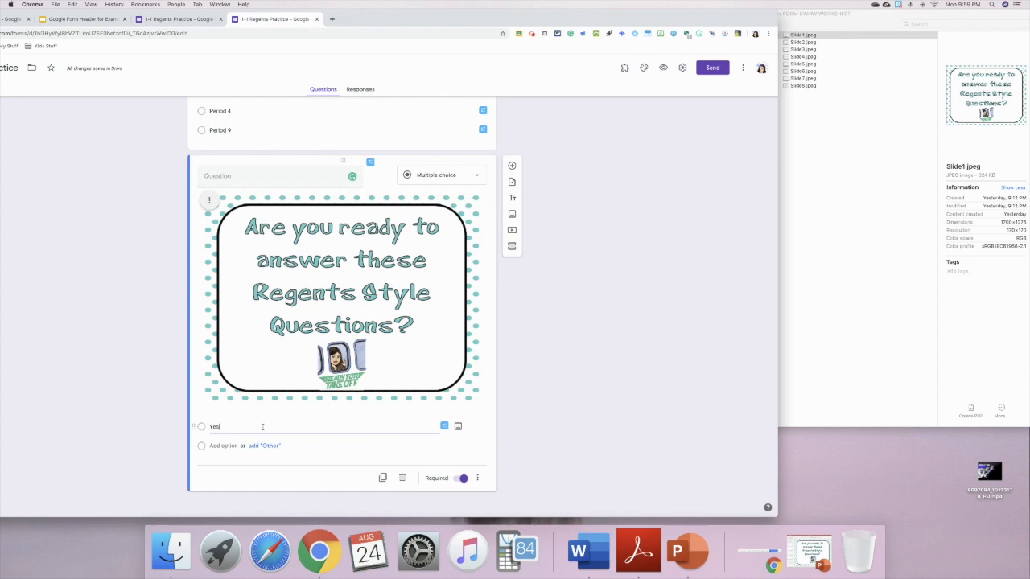
key(Return)
text(No)
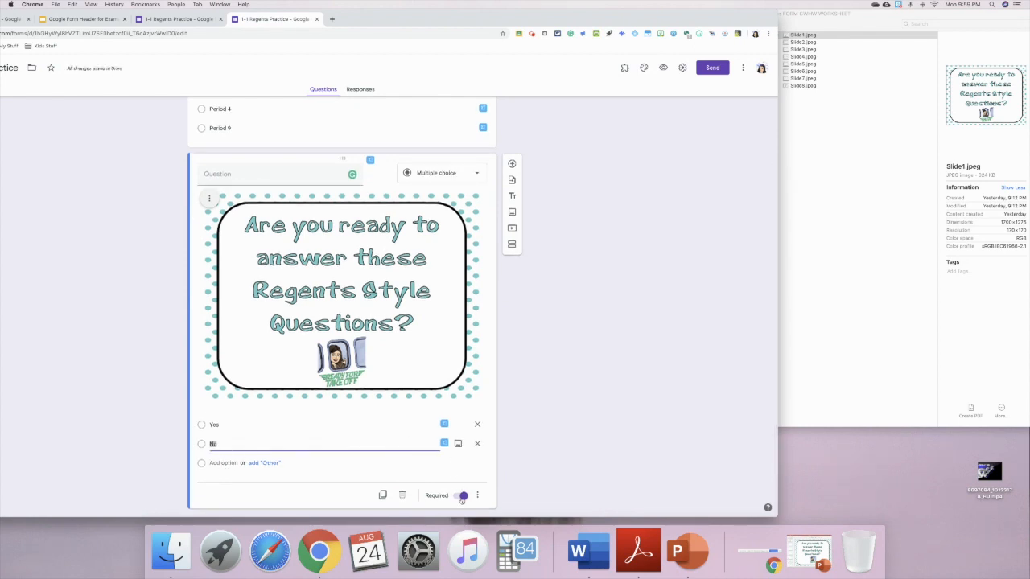
Add a new section after the "Are you ready" question and title it "Regents Questions"
scroll(461, 499, down, 1)
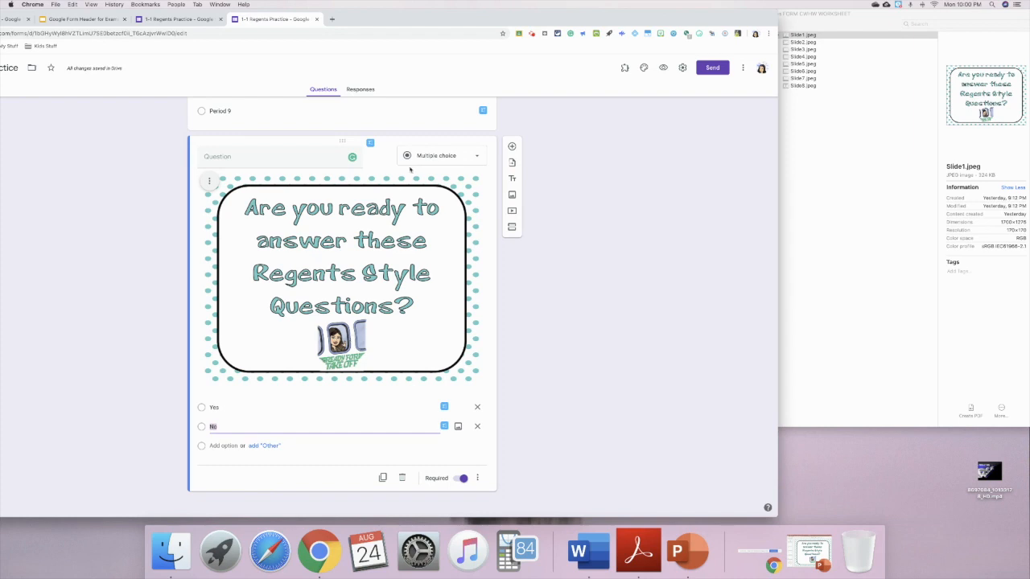
click(512, 228)
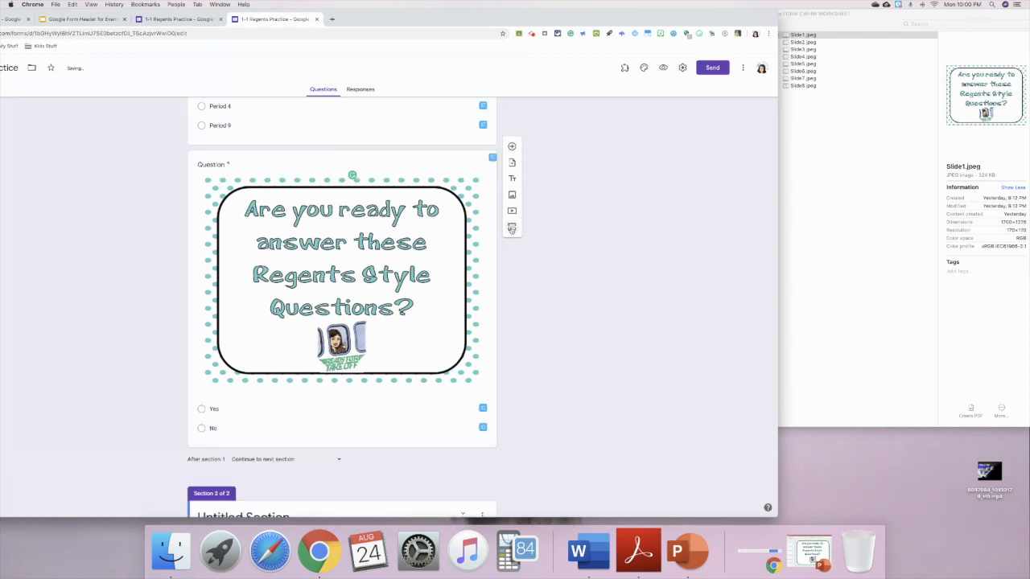
scroll(365, 370, down, 2)
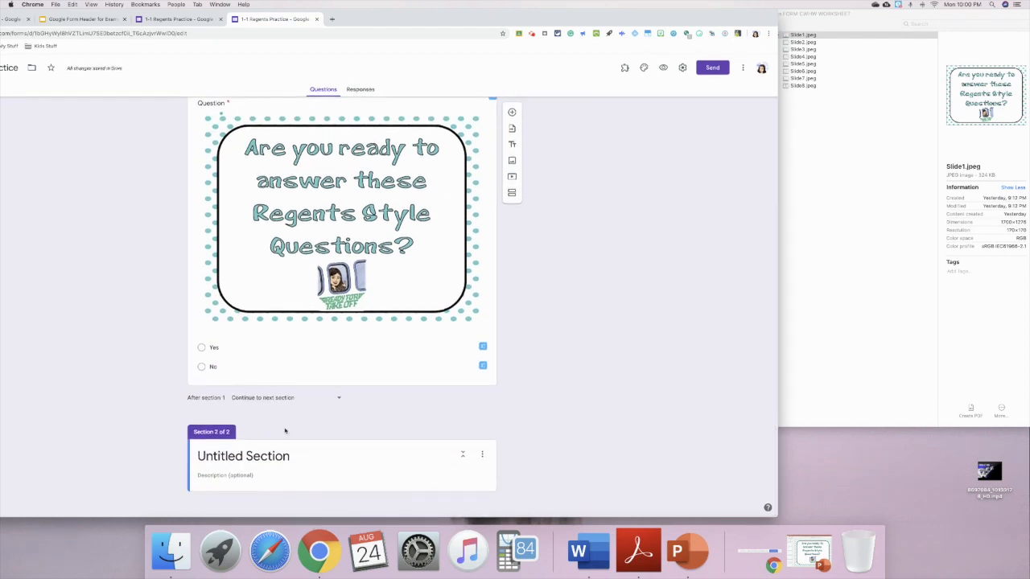
click(296, 457)
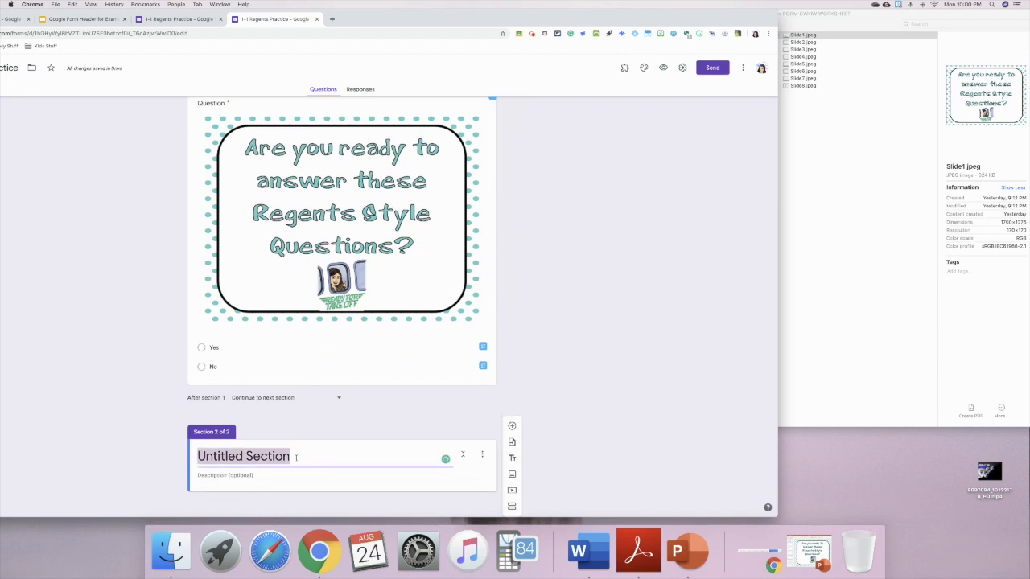
text(Regents)
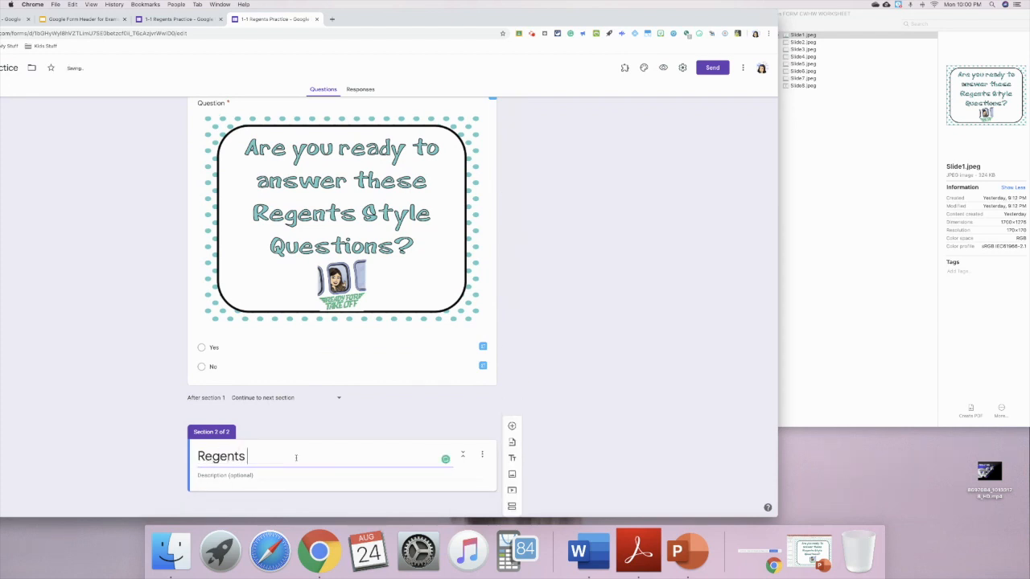
text( Questions)
Add a question to the Regents Questions section and upload Slide2.jpeg from Finder as its image
click(512, 423)
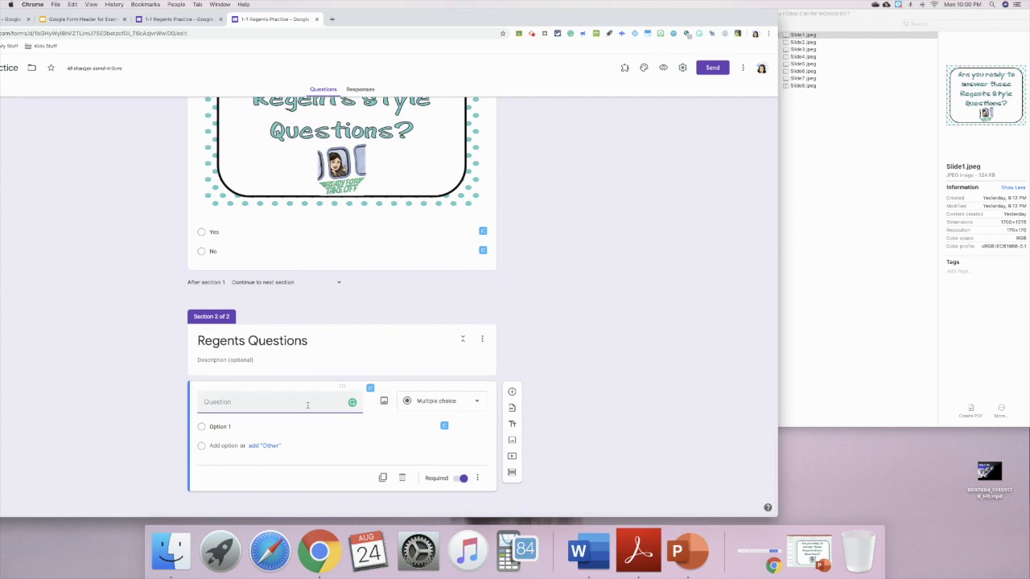
click(384, 408)
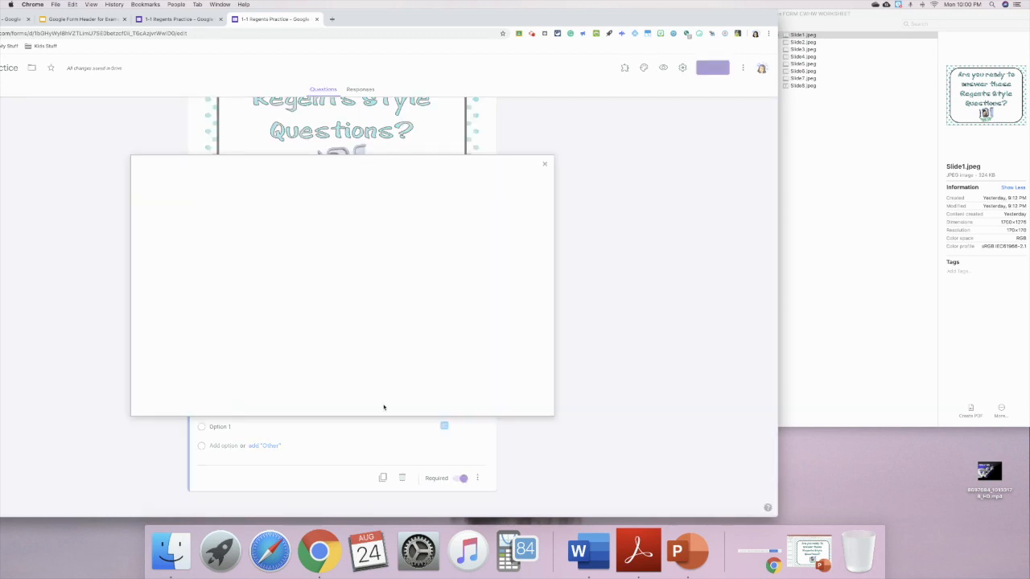
click(841, 166)
drag(803, 42, 334, 350)
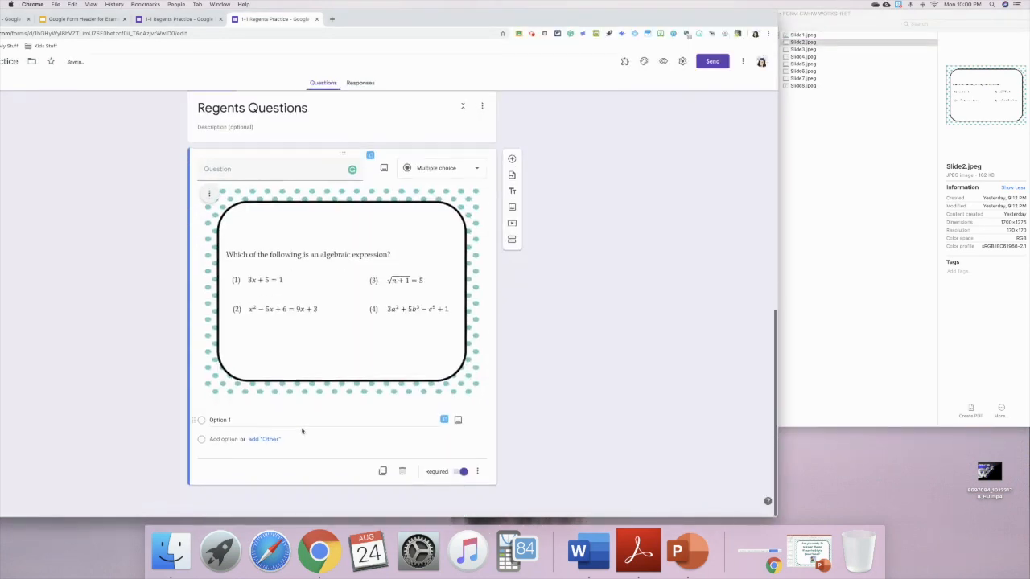
Enter the answer options (1), (2), (3) and (4) for the algebraic expression question
text((1))
key(Return)
text((2))
key(Return)
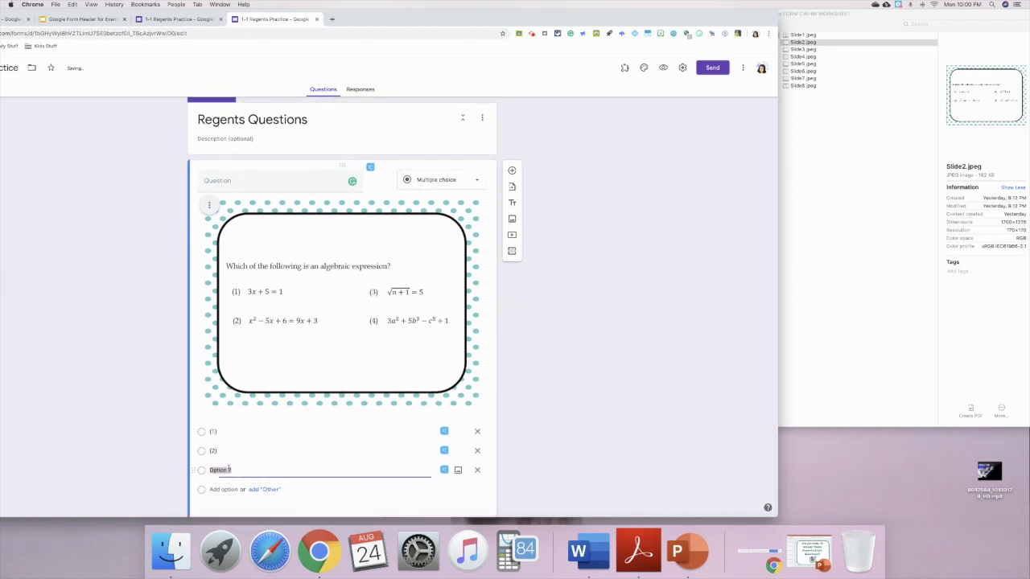
text((3))
key(Return)
text((4)
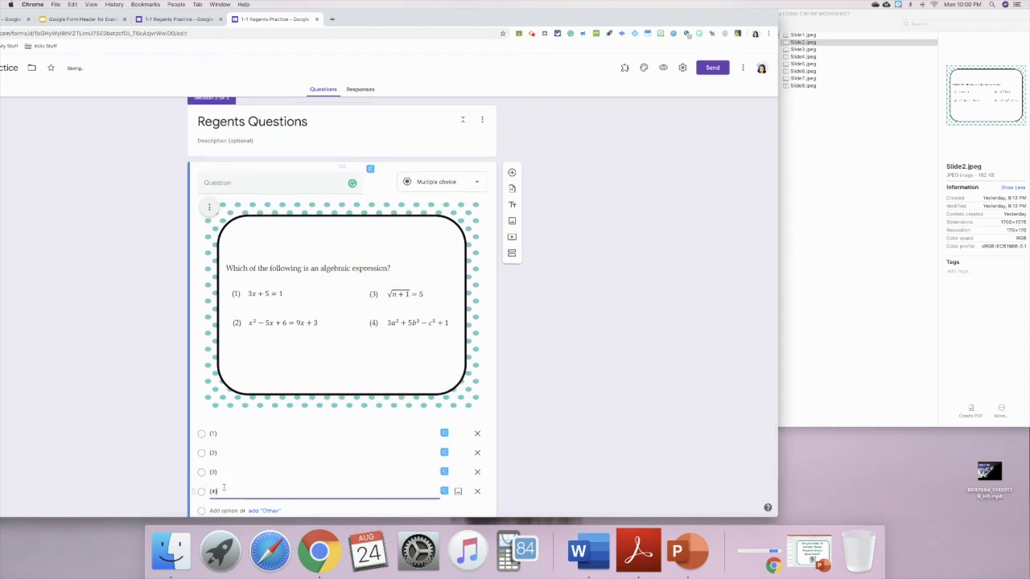
Add another question after the algebraic expression question and upload Slide3.jpeg from Finder as its image
click(509, 173)
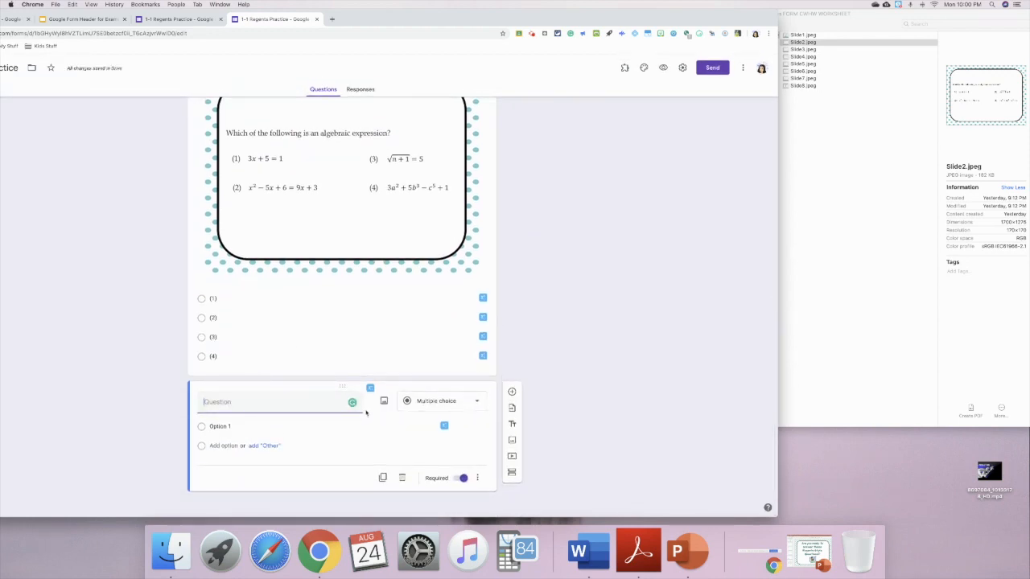
click(385, 402)
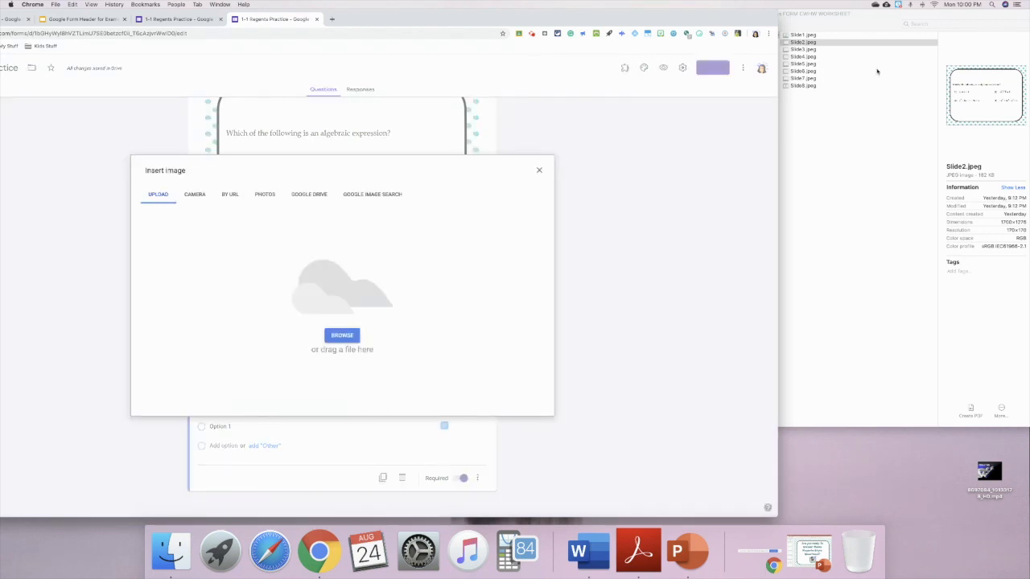
click(827, 47)
drag(827, 49, 333, 299)
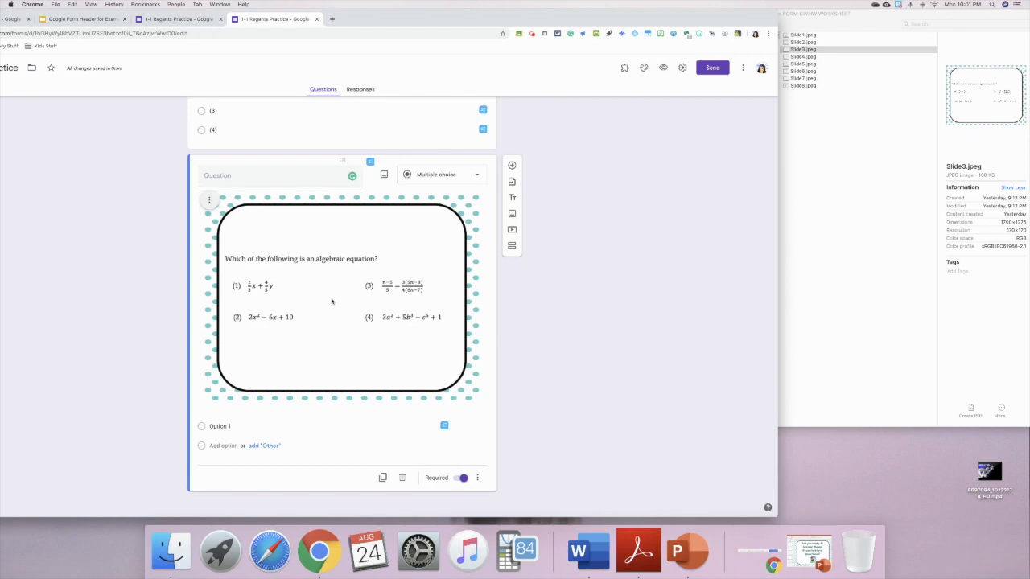
Enter the answer options (1), (2), (3) and (4) for the algebraic equation question, and add a new blank question below it
click(231, 428)
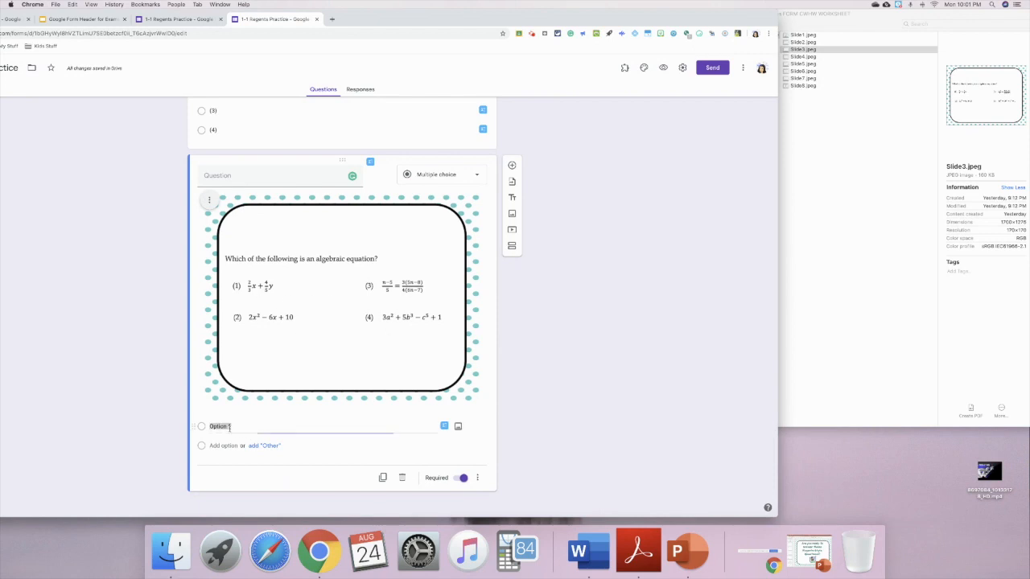
text((1))
key(Return)
text((2)
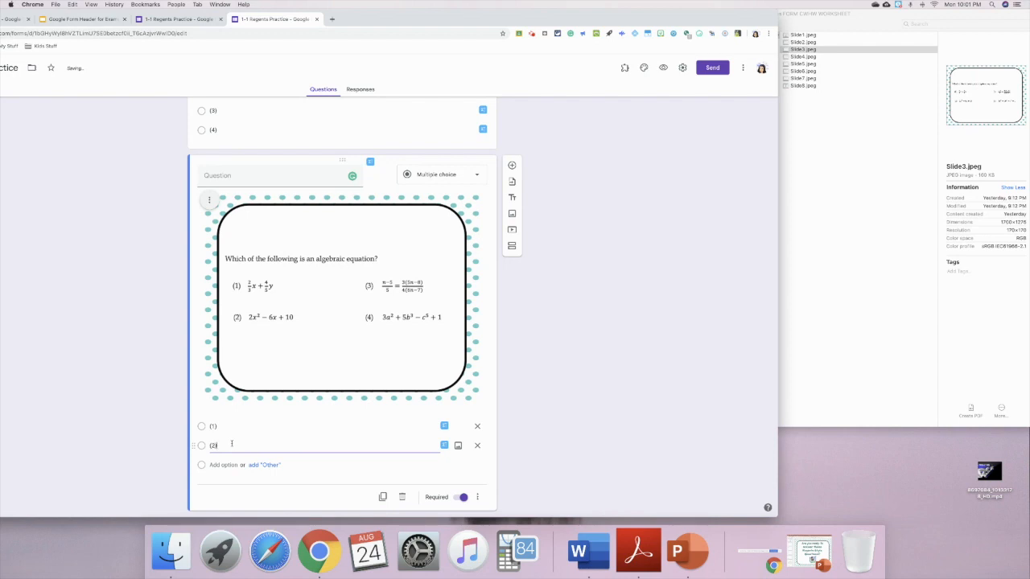
key(Return)
text((3))
key(Return)
text((4)
scroll(385, 285, down, 2)
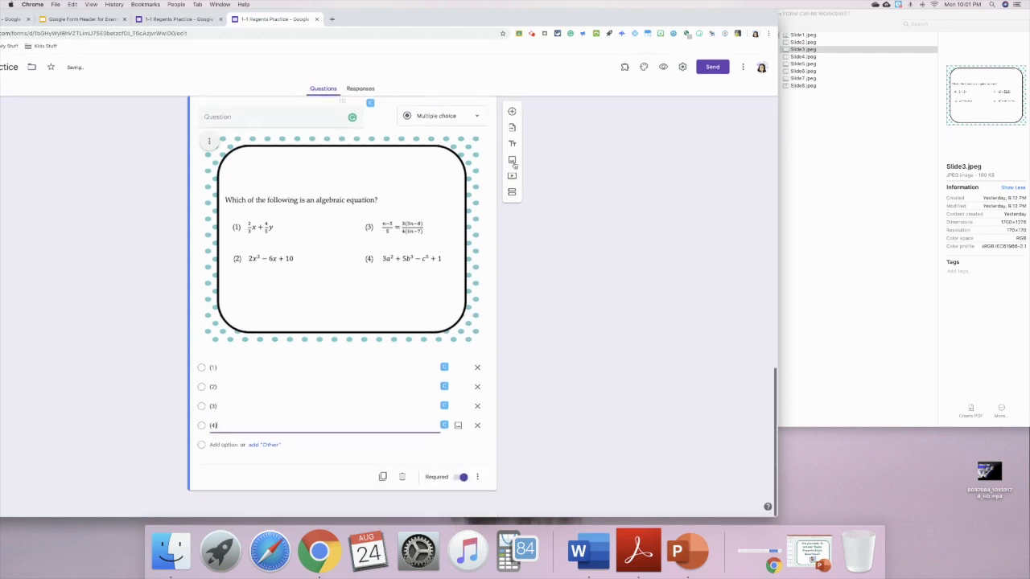
click(512, 108)
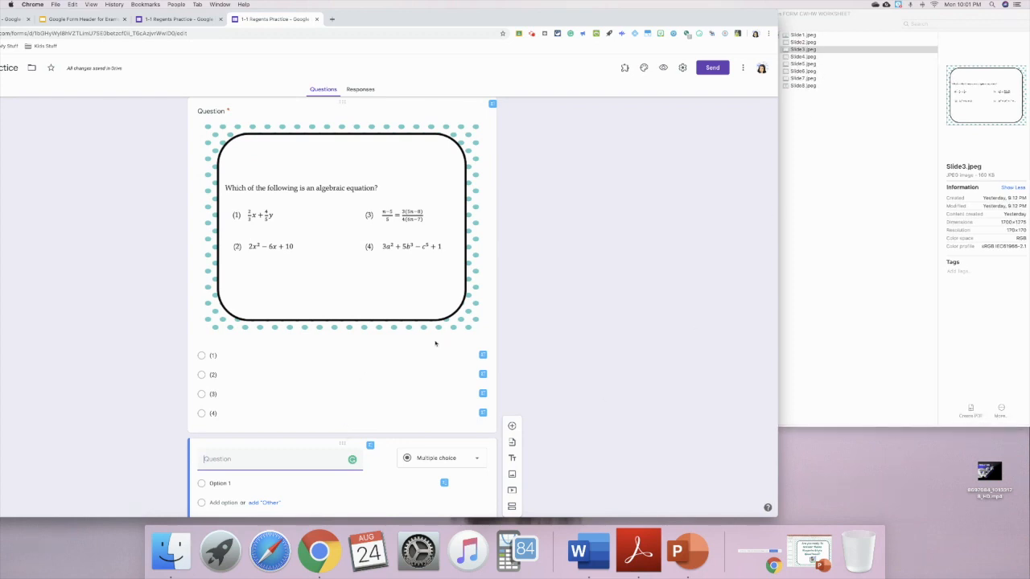
Switch to the finished 1-1 Regents Practice form and review its header, name and period fields, Regents Questions section and Reflection section
click(165, 21)
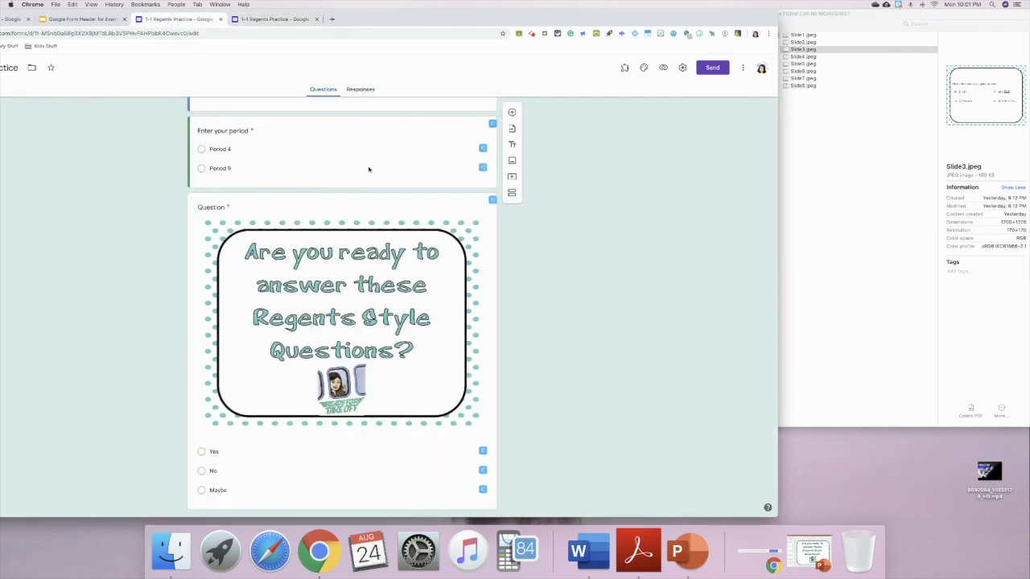
scroll(368, 294, up, 5)
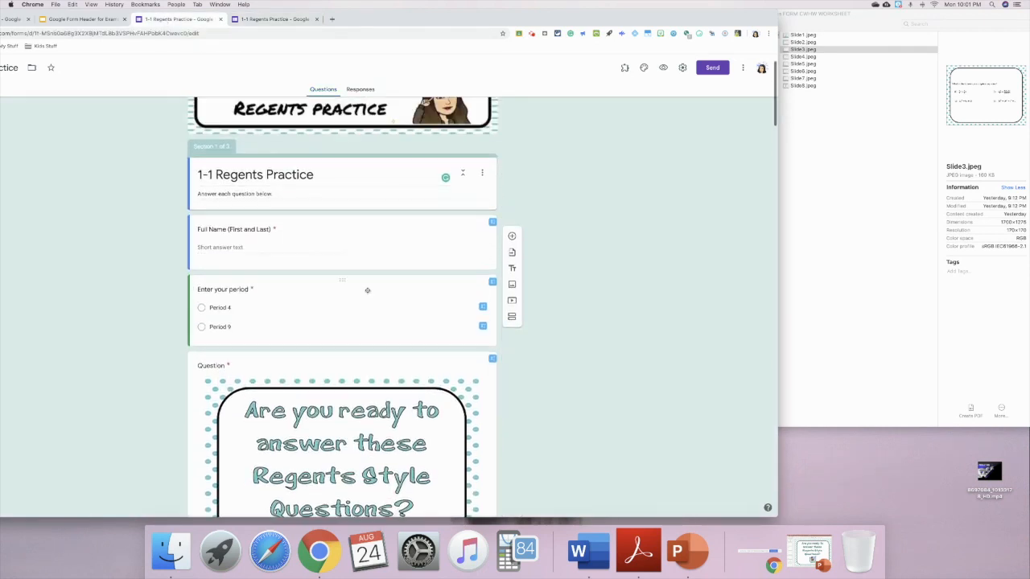
scroll(368, 293, down, 2)
scroll(368, 293, down, 15)
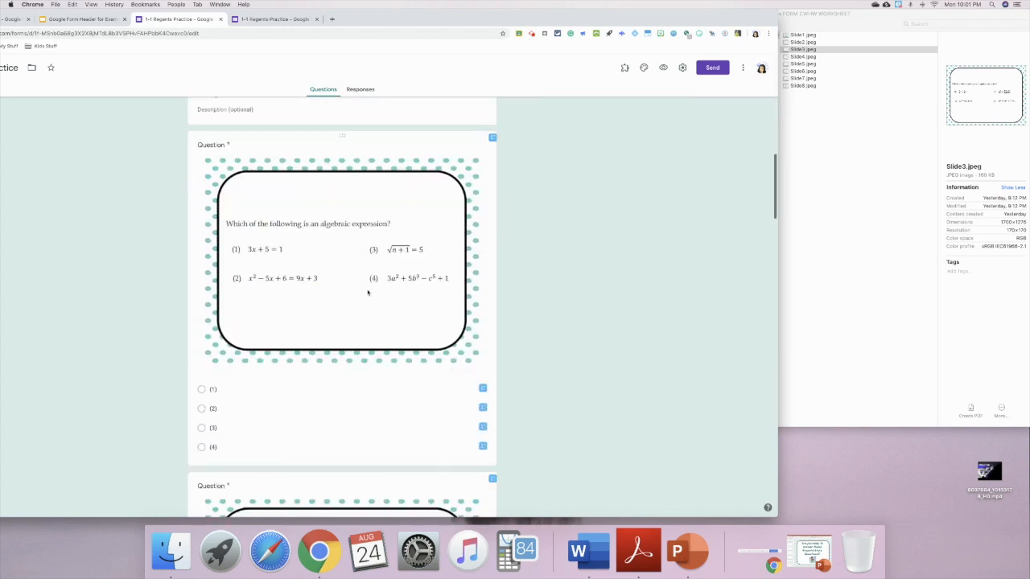
scroll(368, 293, down, 10)
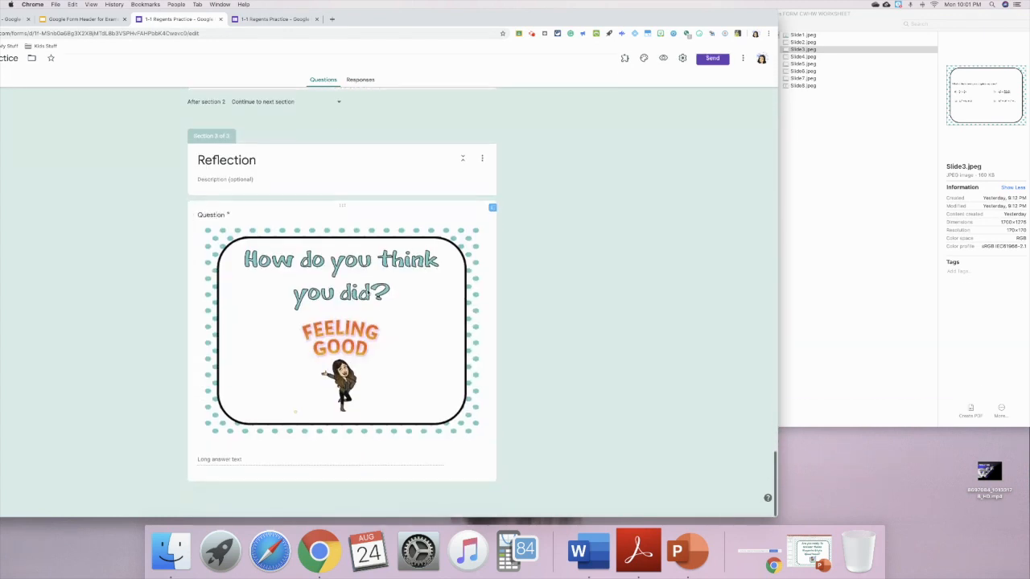
scroll(368, 293, up, 15)
scroll(368, 293, up, 10)
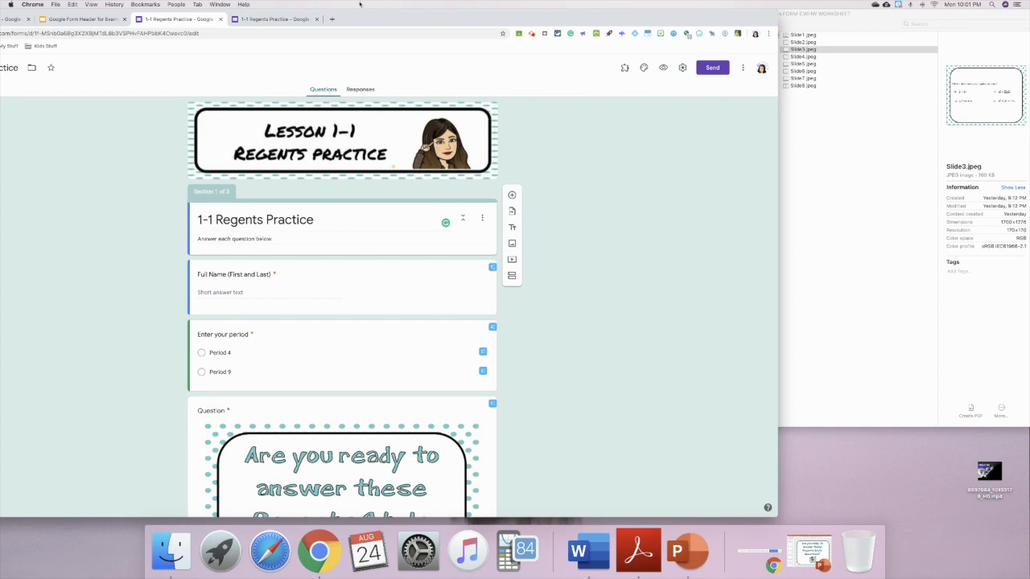
drag(373, 12, 462, 7)
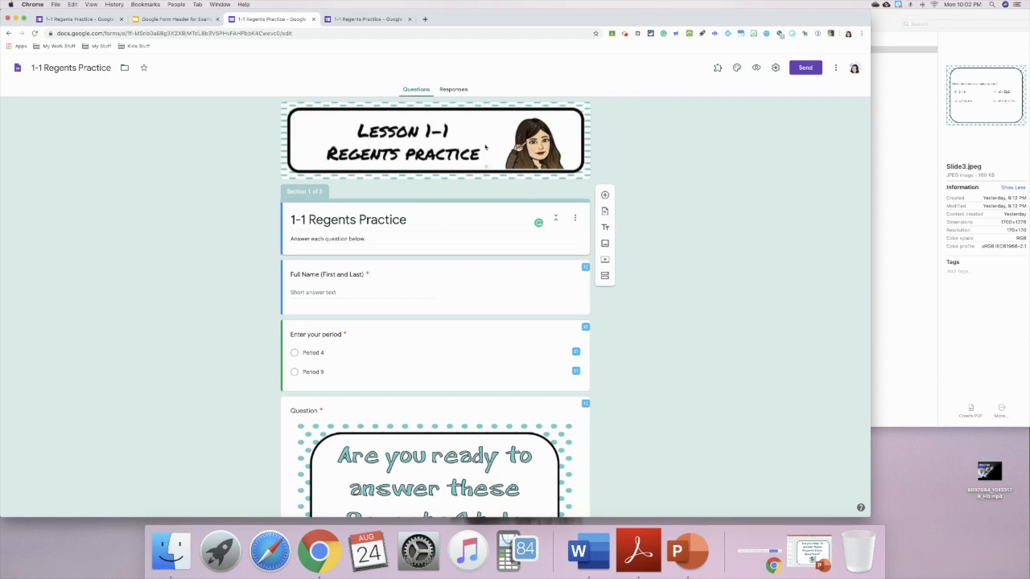
scroll(485, 147, down, 6)
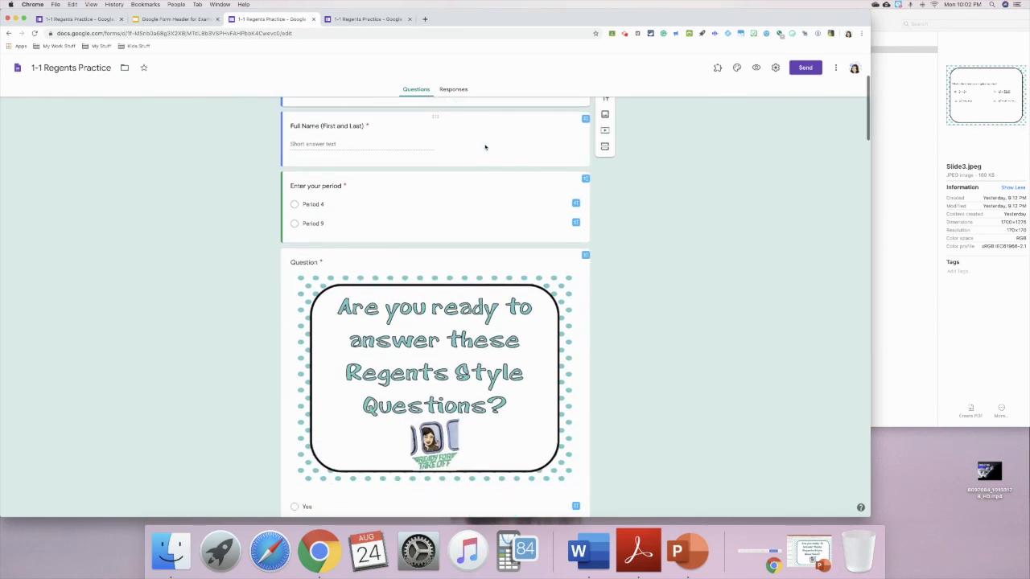
scroll(485, 146, down, 3)
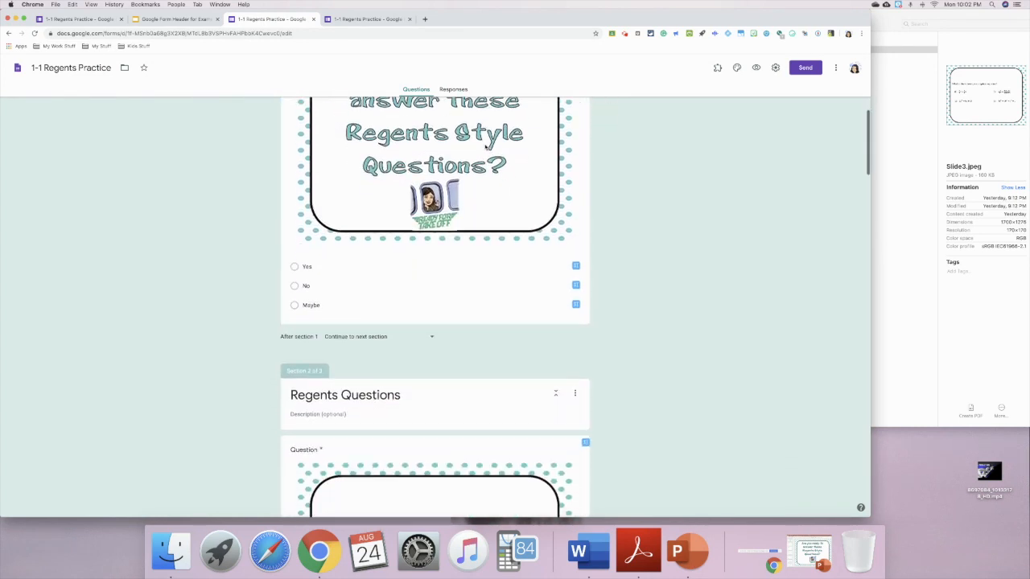
scroll(485, 146, down, 4)
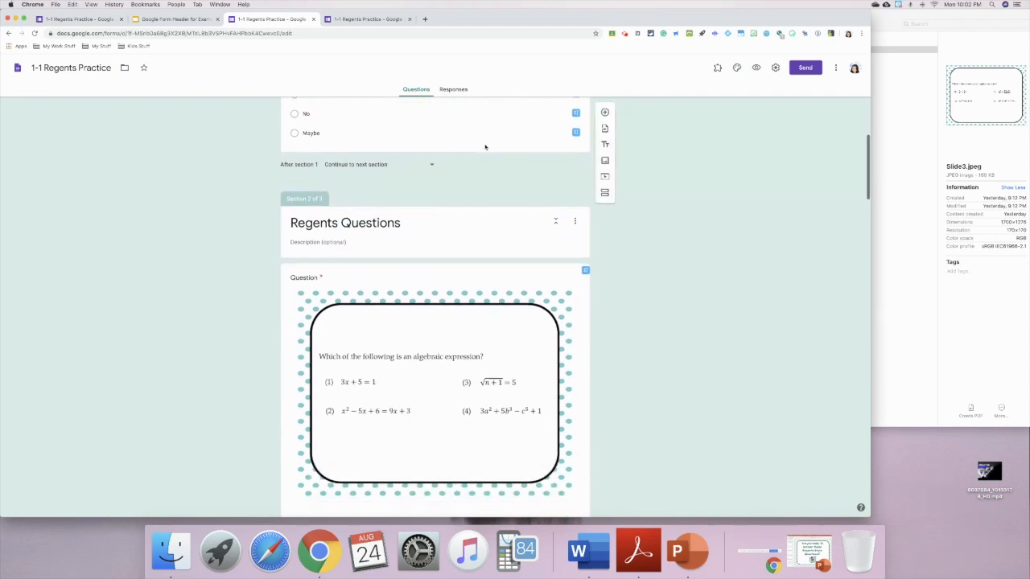
scroll(484, 144, down, 2)
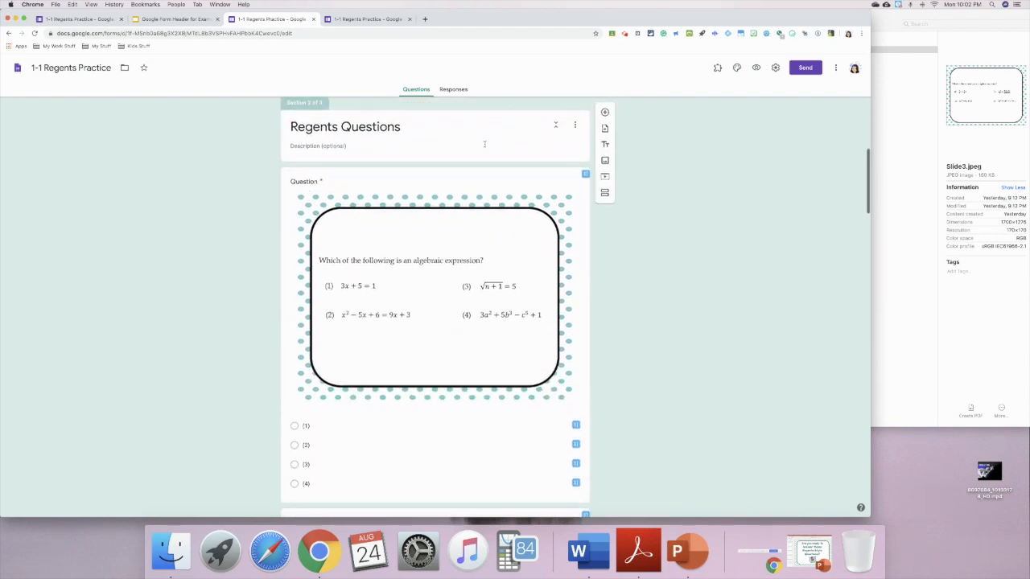